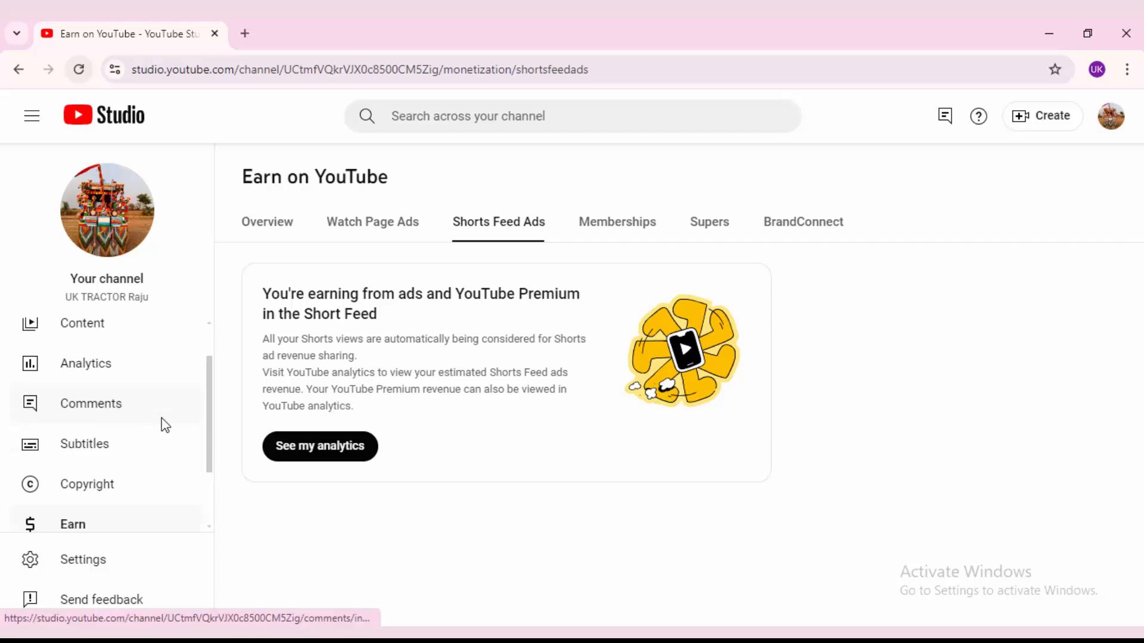
- Open the Earn section to view the overview confirming YouTube Partner status and active ad types
left_click(81, 436)
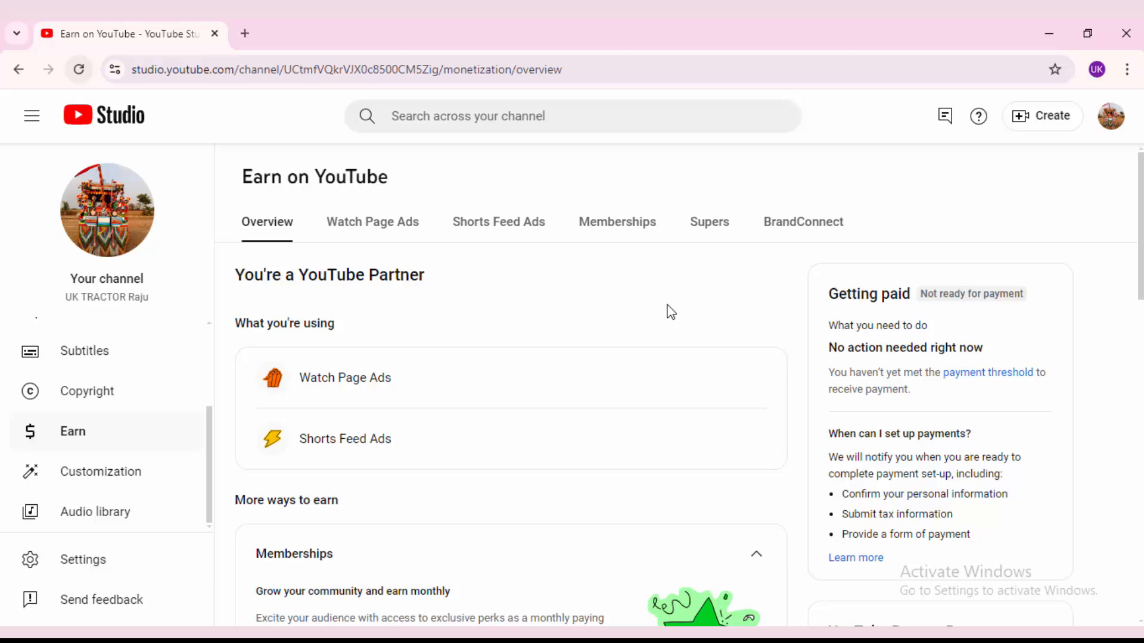
- Switch to Memberships and view the setup next steps, showing 0% complete
left_click_drag(559, 188, 661, 239)
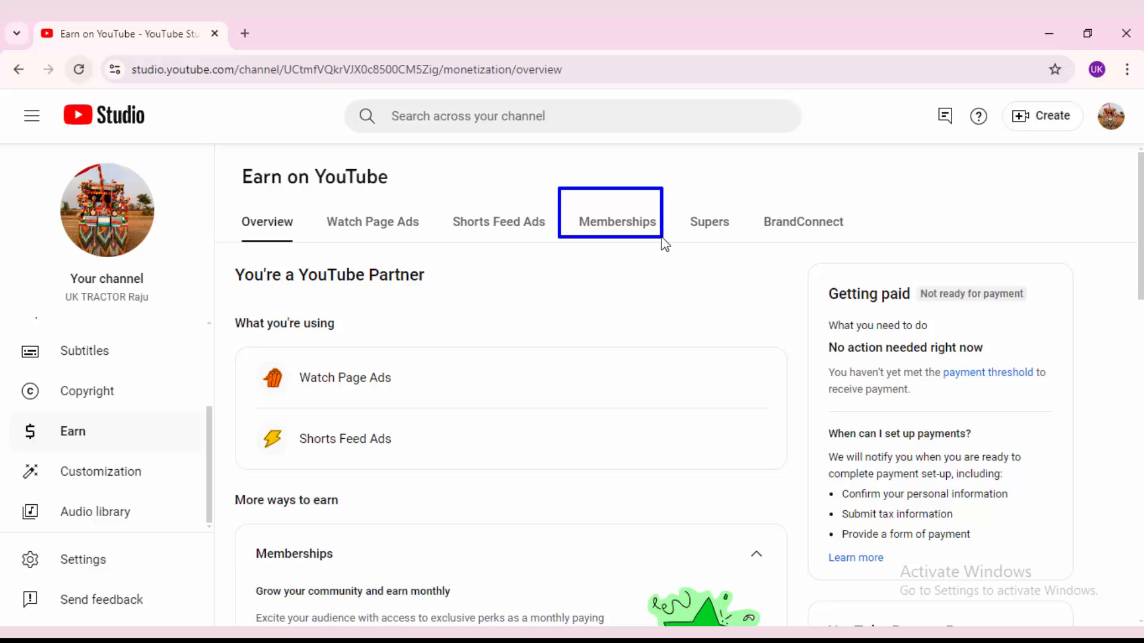
left_click(617, 235)
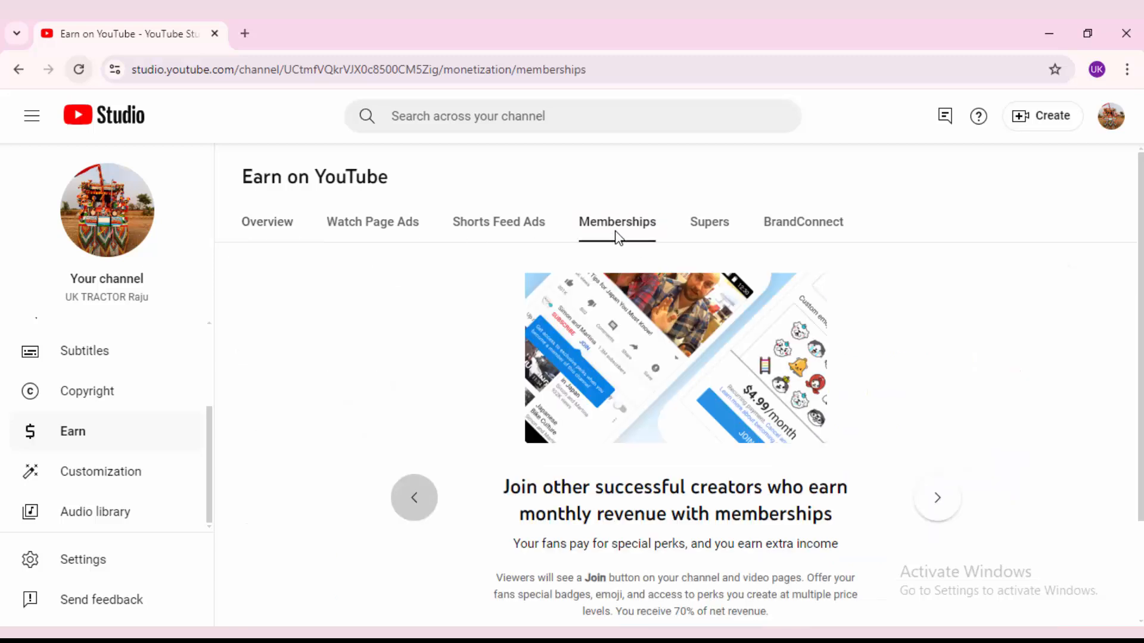
scroll(635, 325, "down", 2)
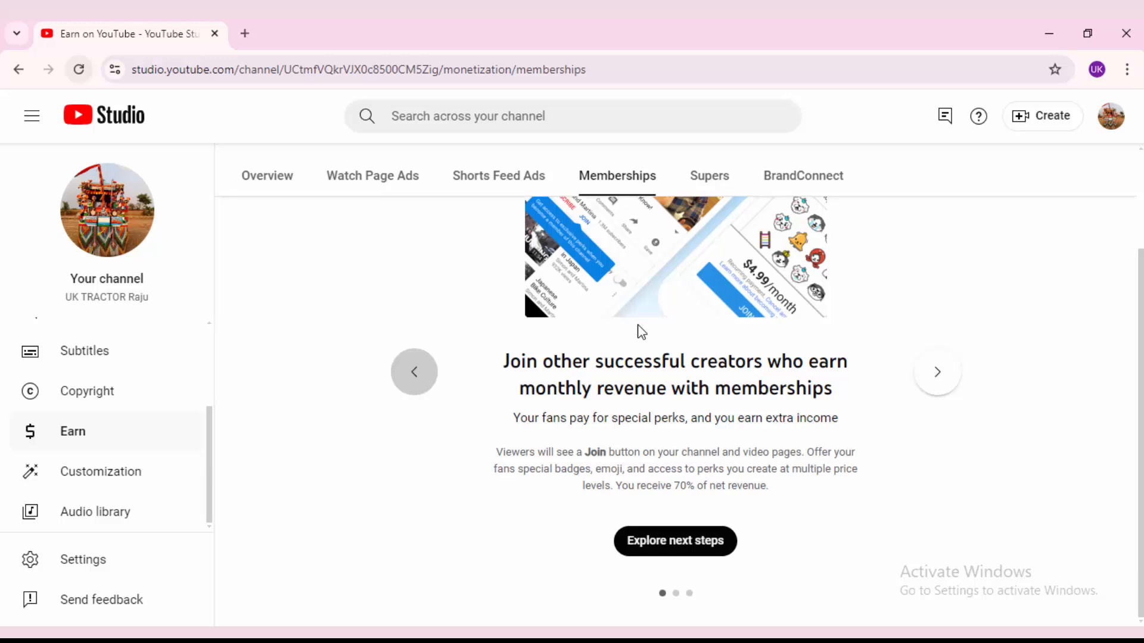
left_click(669, 546)
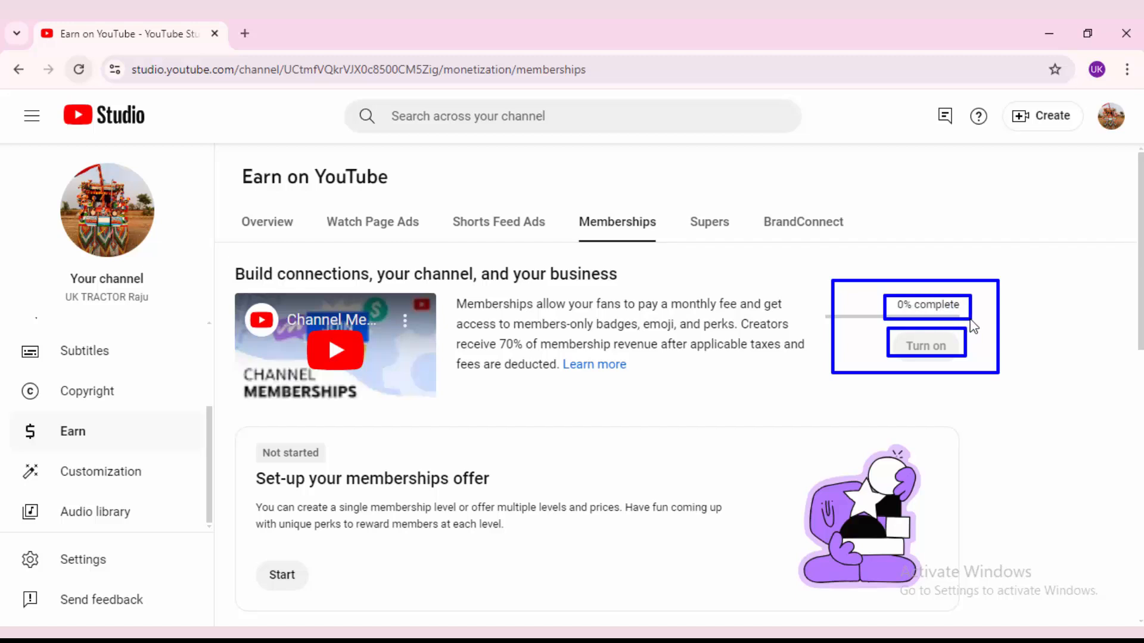
scroll(931, 360, "down", 1)
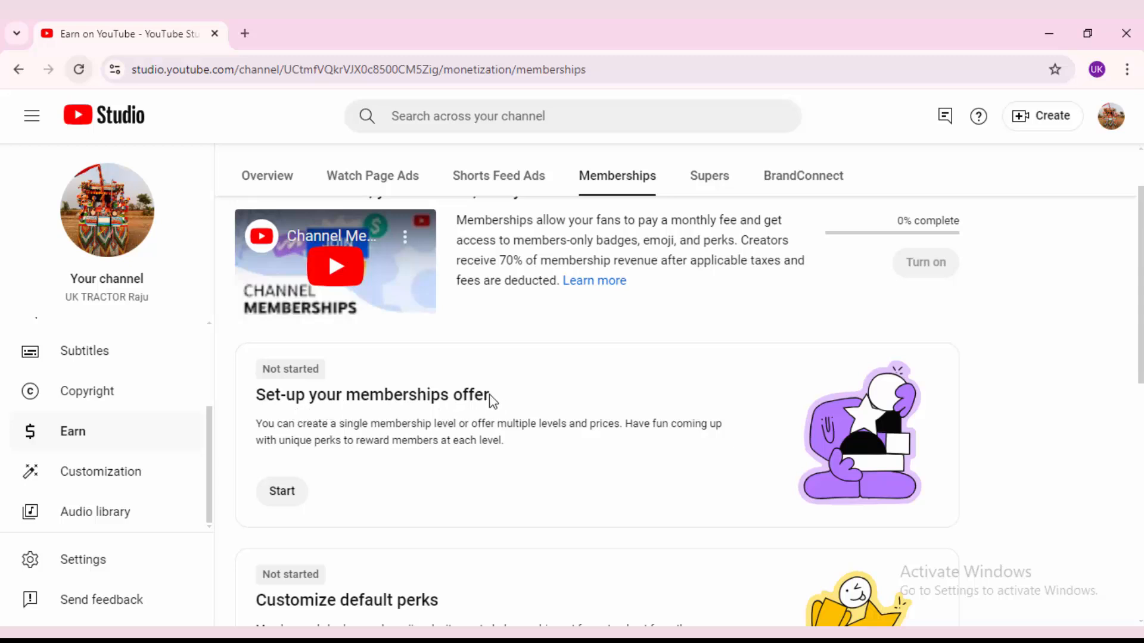
mouse_move(242, 351)
left_mouse_down()
mouse_move(427, 518)
mouse_move(834, 514)
left_mouse_up()
left_click_drag(911, 529, 975, 532)
left_click_drag(243, 480, 349, 513)
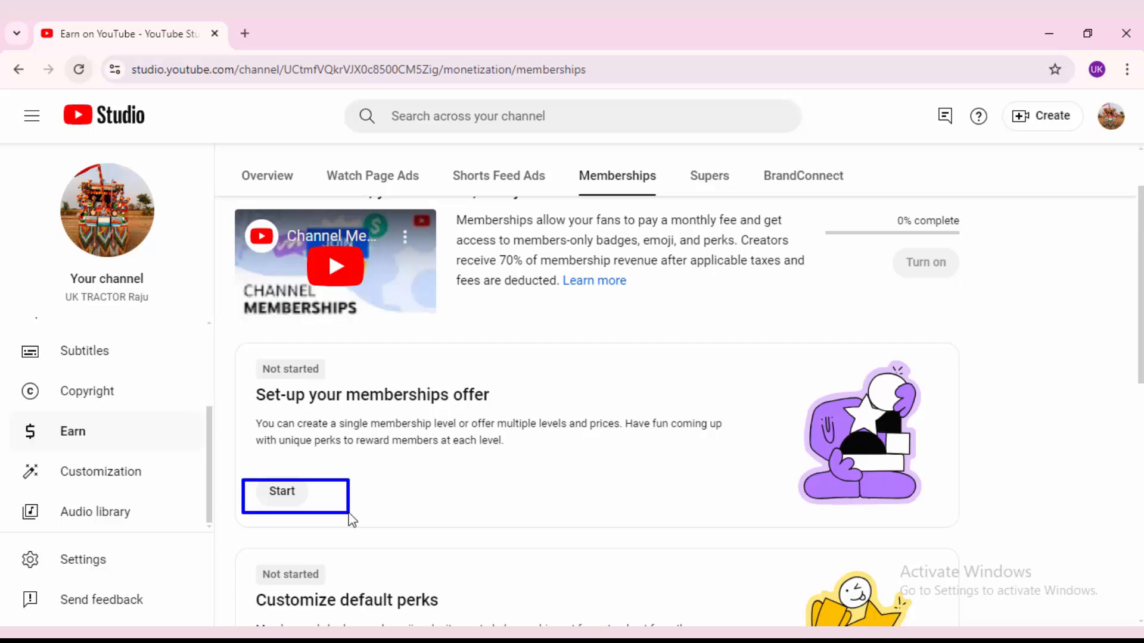
- Start the memberships offer and preview the 1-, 3- and 4-level templates
left_click(282, 494)
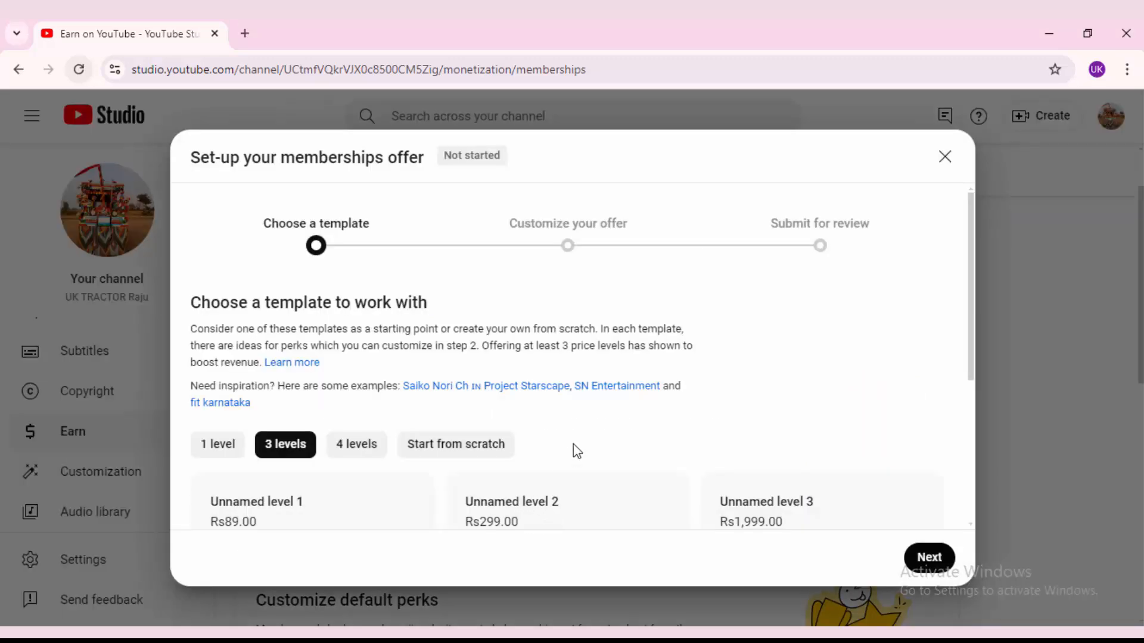
left_click(205, 453)
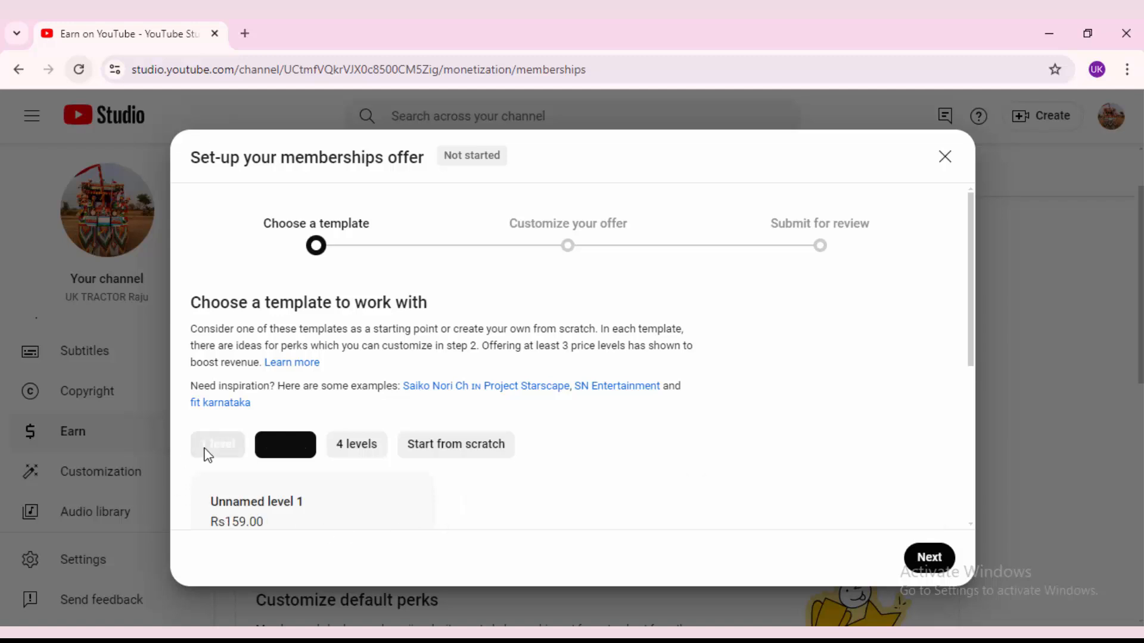
left_click(288, 452)
left_click(359, 441)
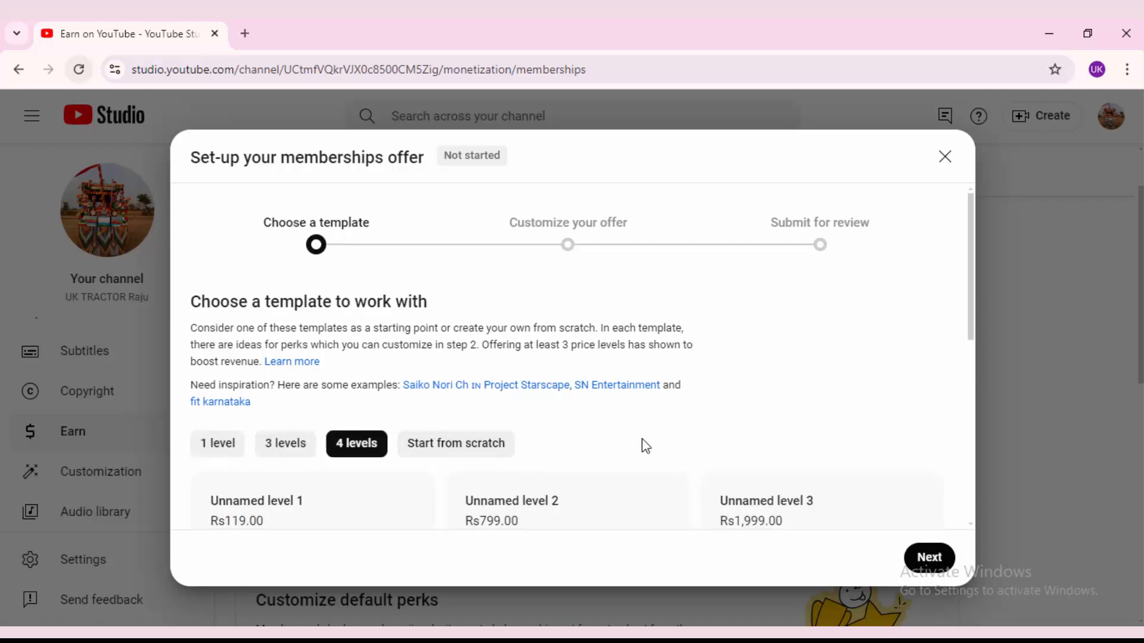
scroll(646, 446, "down", 3)
scroll(549, 405, "up", 1)
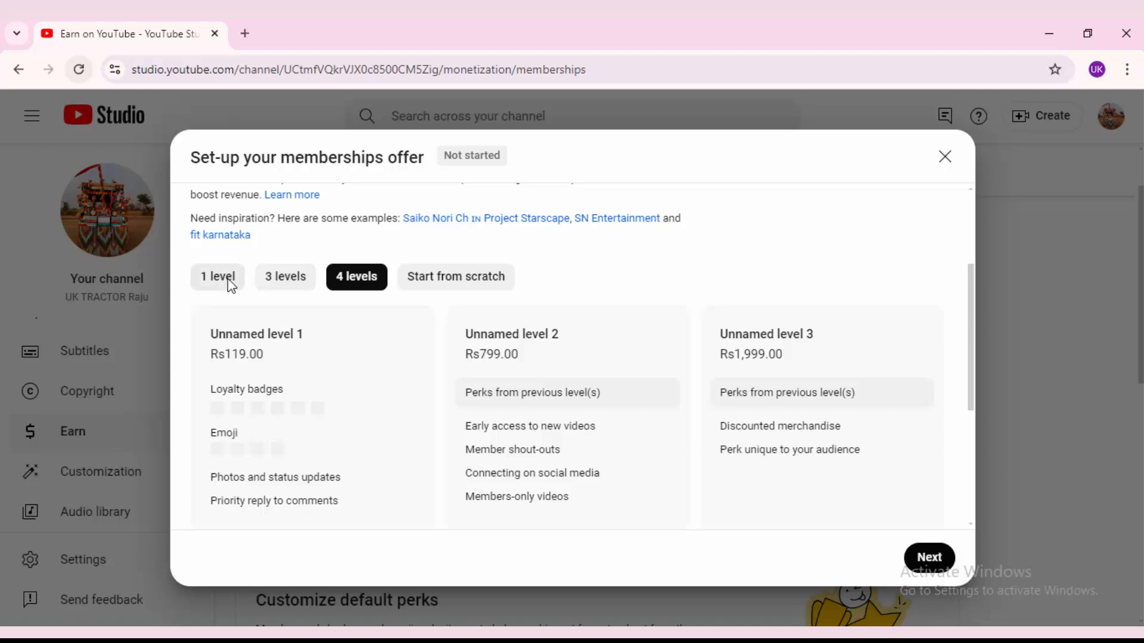
left_click(231, 284)
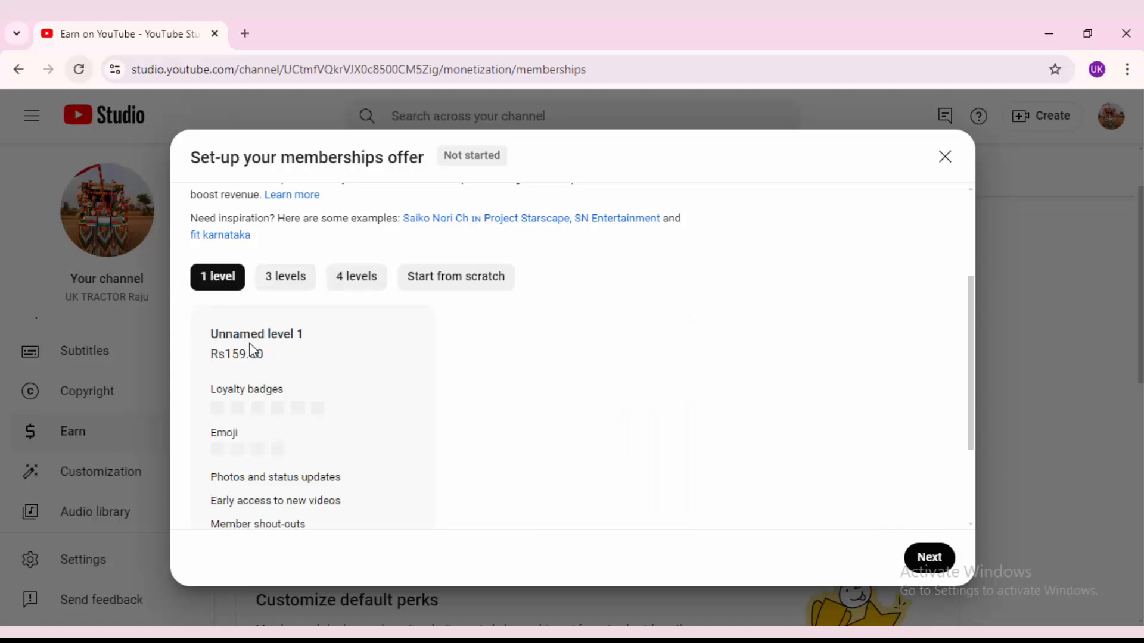
scroll(237, 229, "down", 2)
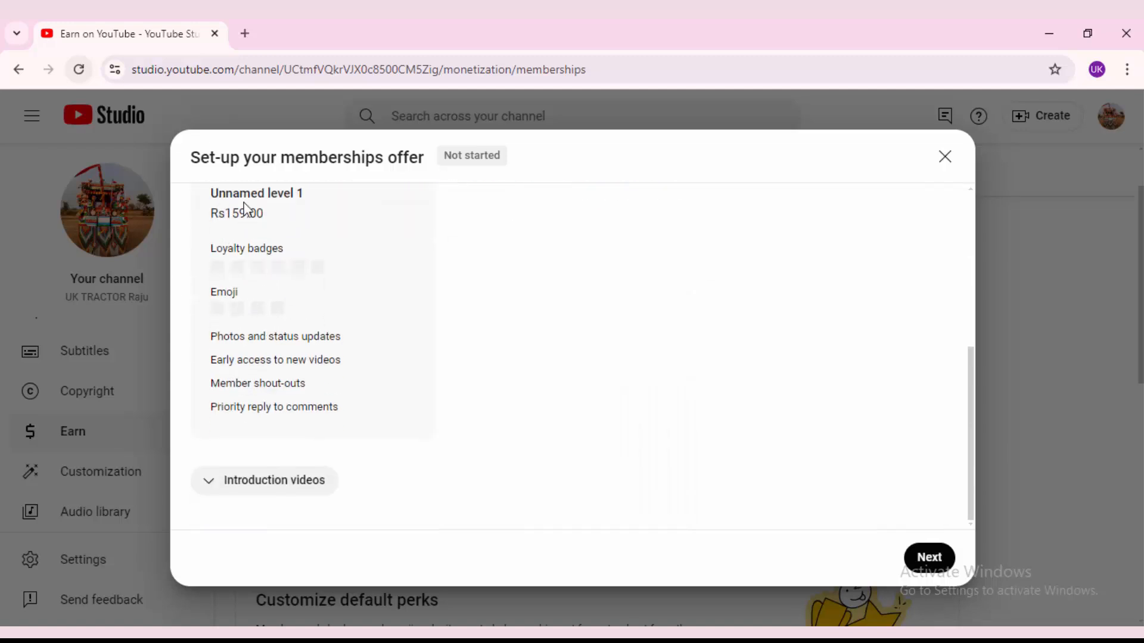
scroll(284, 262, "up", 1)
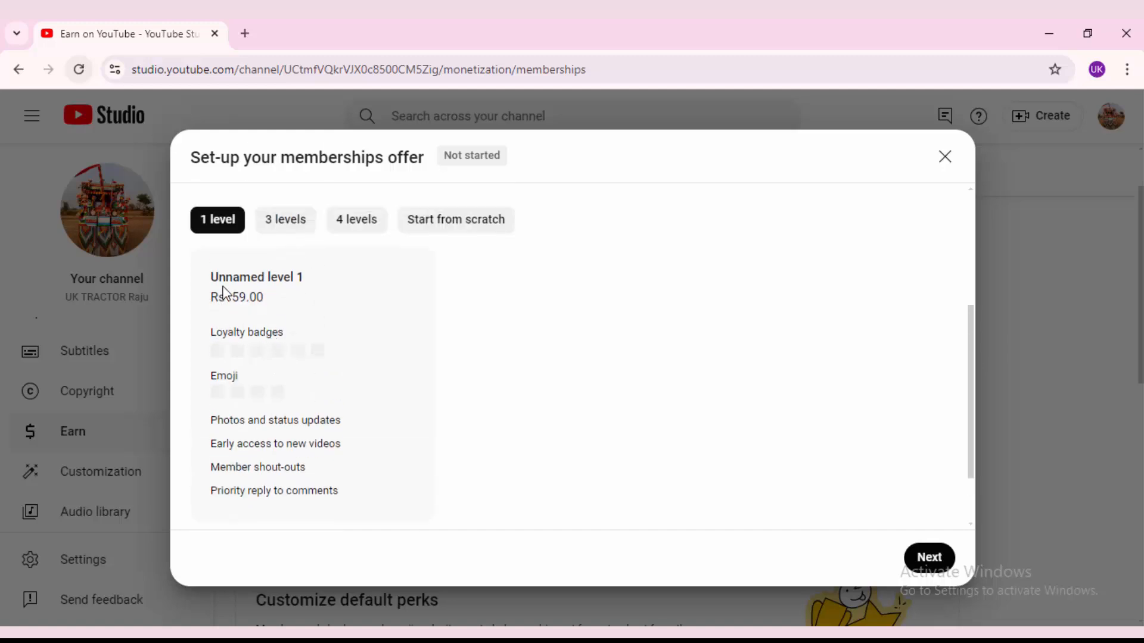
left_click_drag(191, 257, 342, 347)
- Watch the levels-and-perks intro, recompare templates, and pick the 1-level template at Rs159.00
scroll(277, 298, "down", 2)
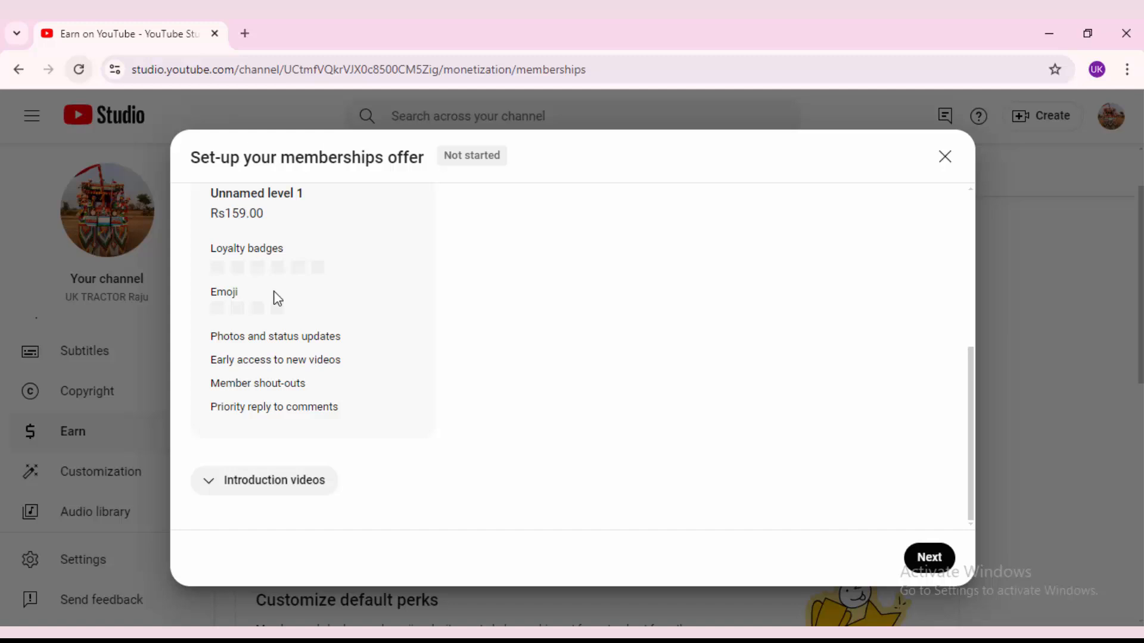
left_click(215, 480)
scroll(306, 459, "down", 3)
scroll(309, 459, "up", 5)
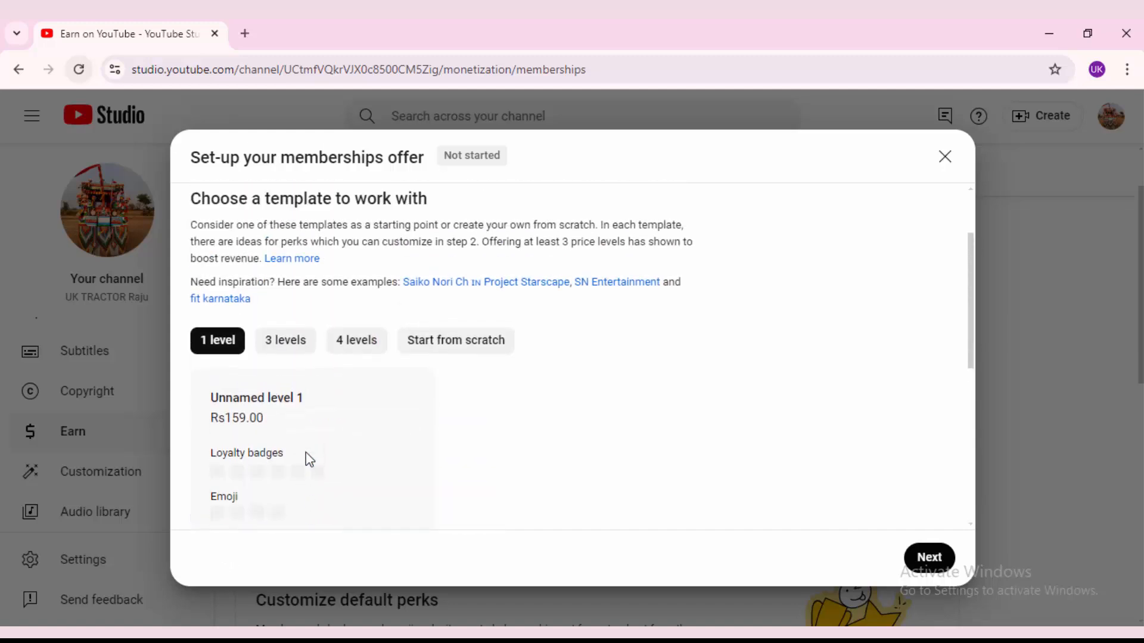
left_click(291, 383)
scroll(339, 416, "down", 6)
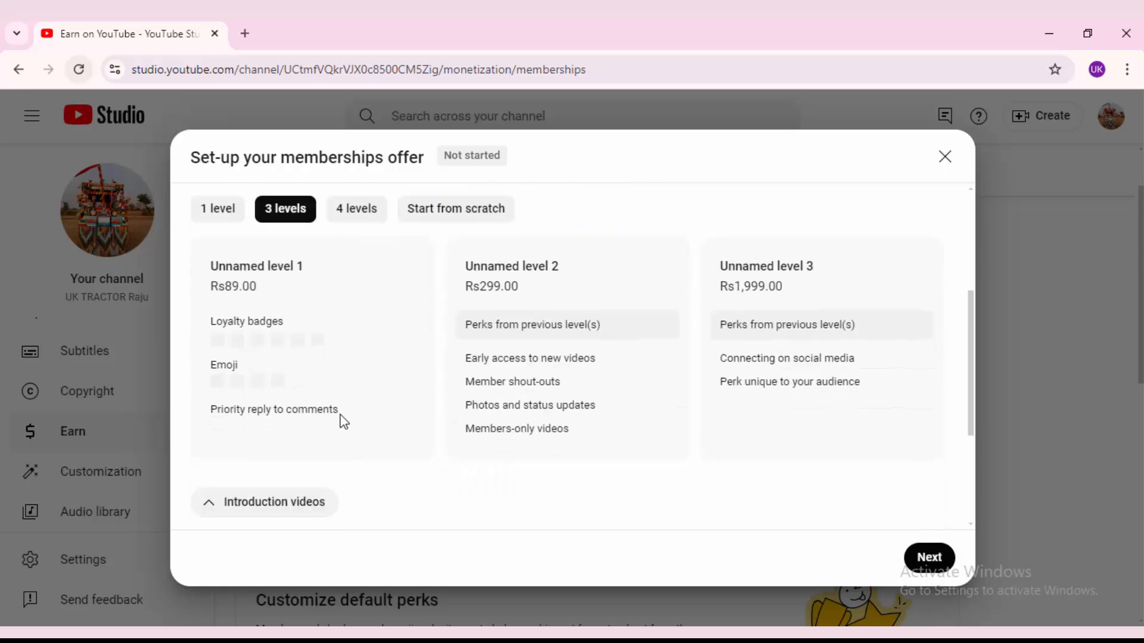
scroll(339, 413, "up", 6)
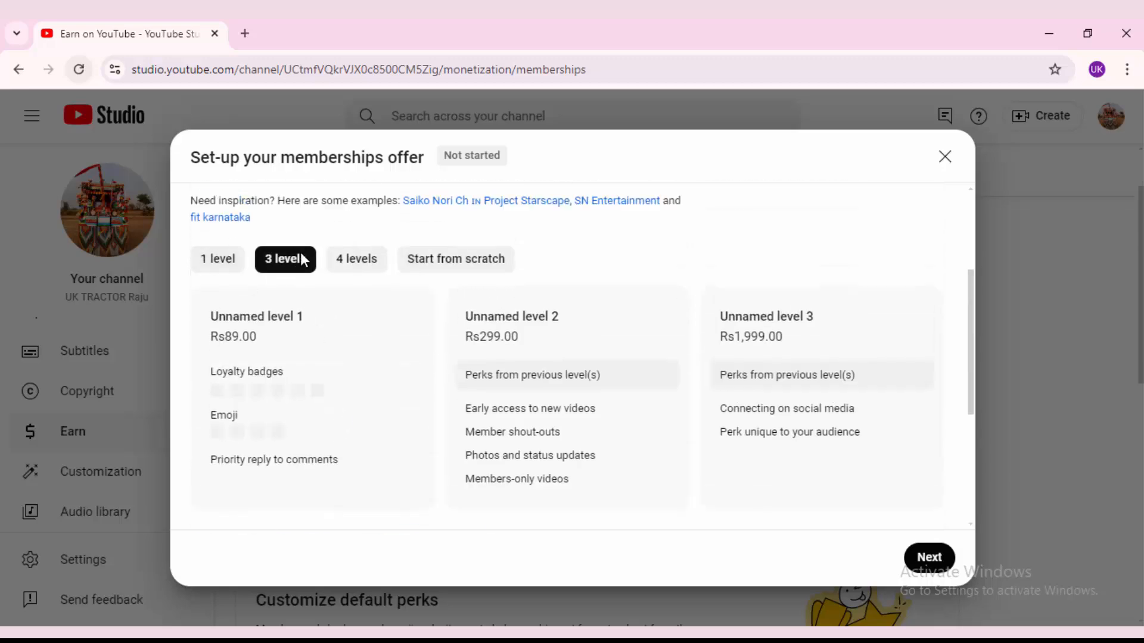
left_click(373, 265)
scroll(405, 393, "down", 6)
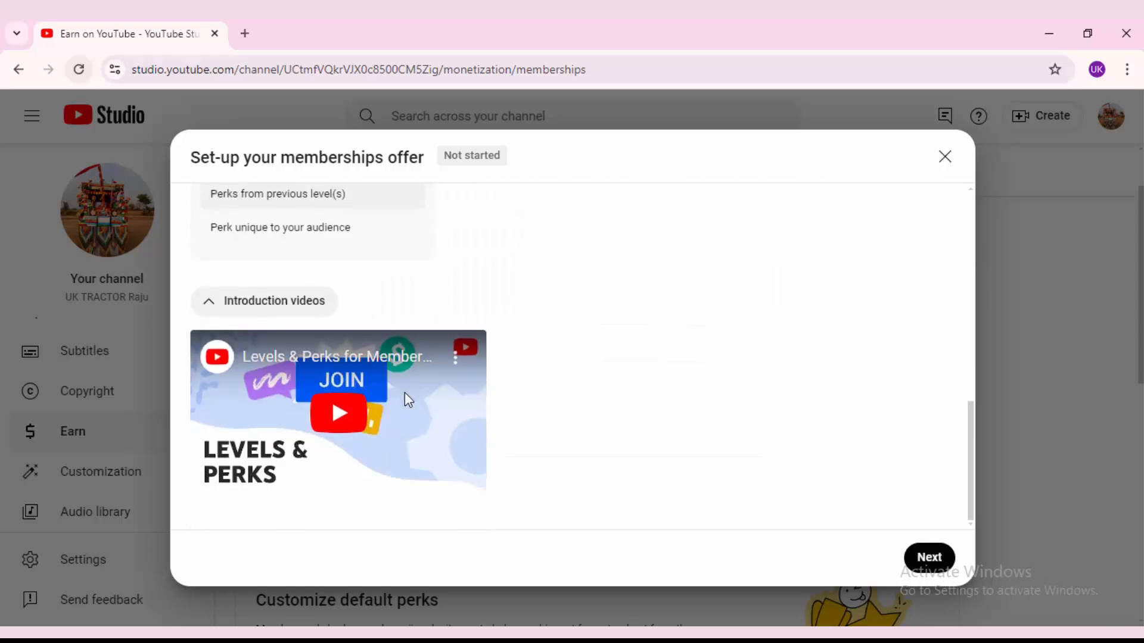
scroll(404, 393, "up", 6)
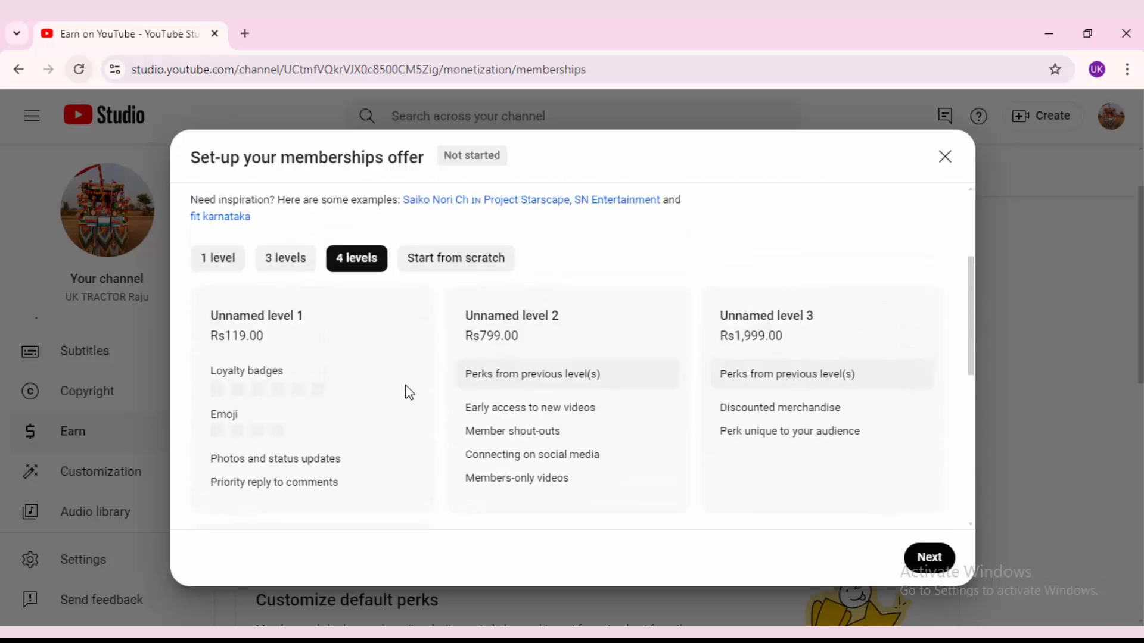
scroll(411, 387, "up", 3)
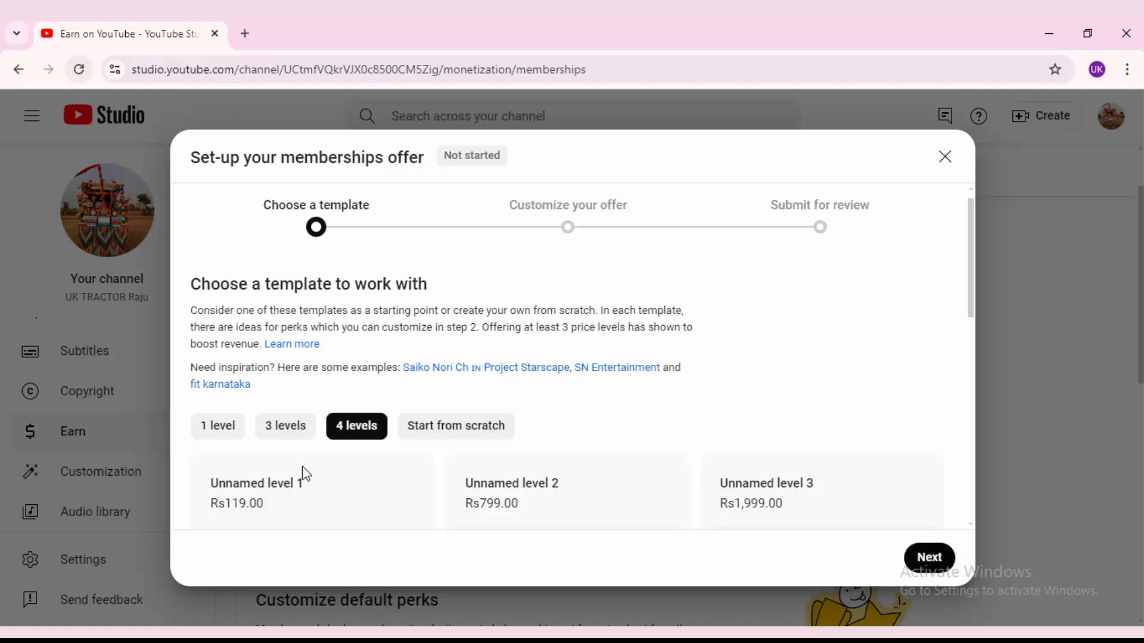
left_click(217, 427)
scroll(738, 453, "down", 2)
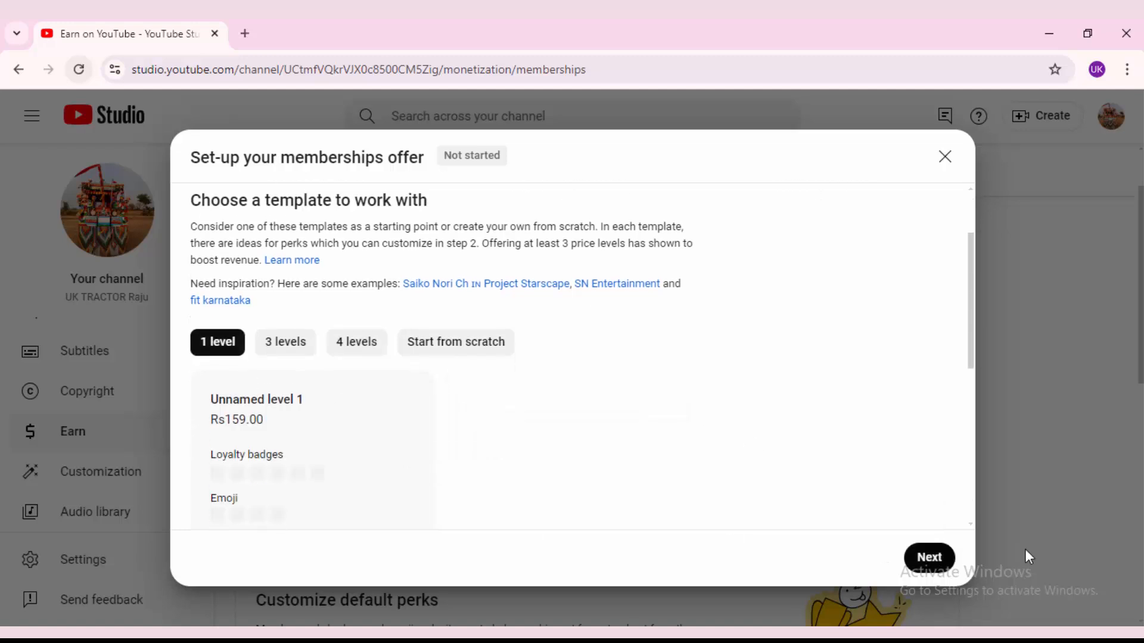
- Continue to customising the offer and open the Rs159.00 level in Edit level
left_click(925, 557)
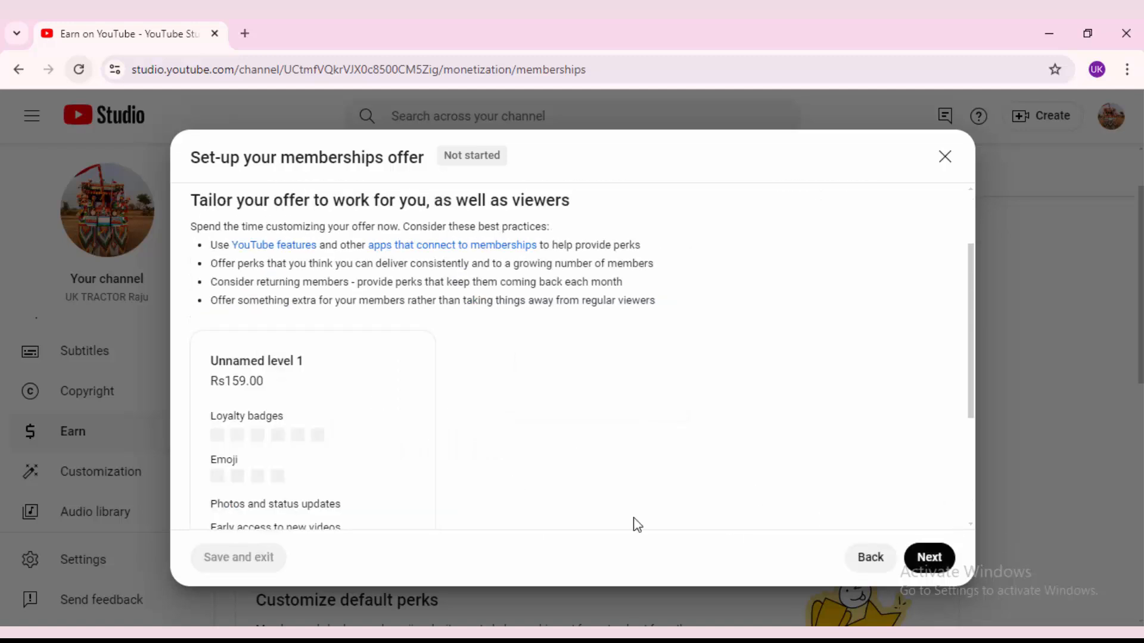
scroll(256, 315, "down", 4)
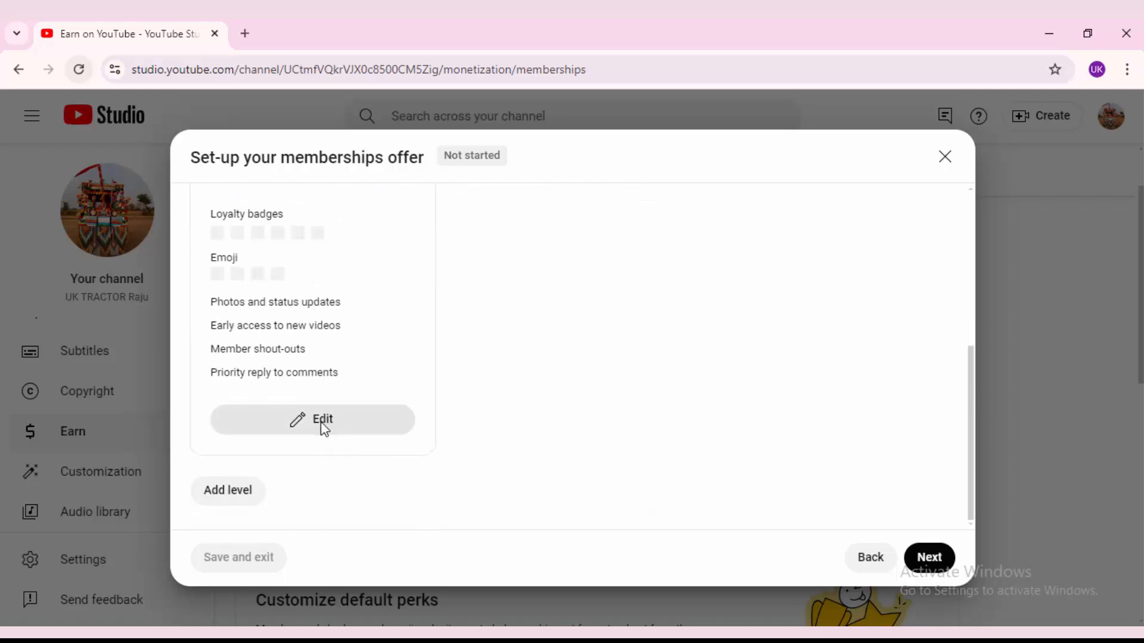
left_click(322, 420)
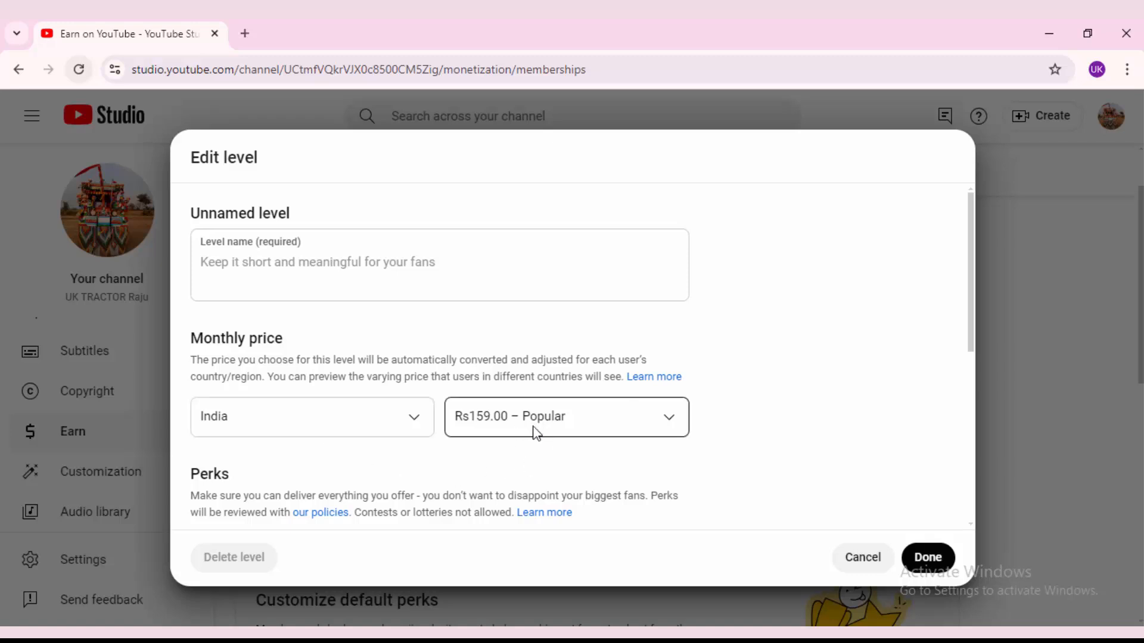
- Name the level 'UK Basic', keep Rs159.00 and its default perks, and save it
left_click(241, 275)
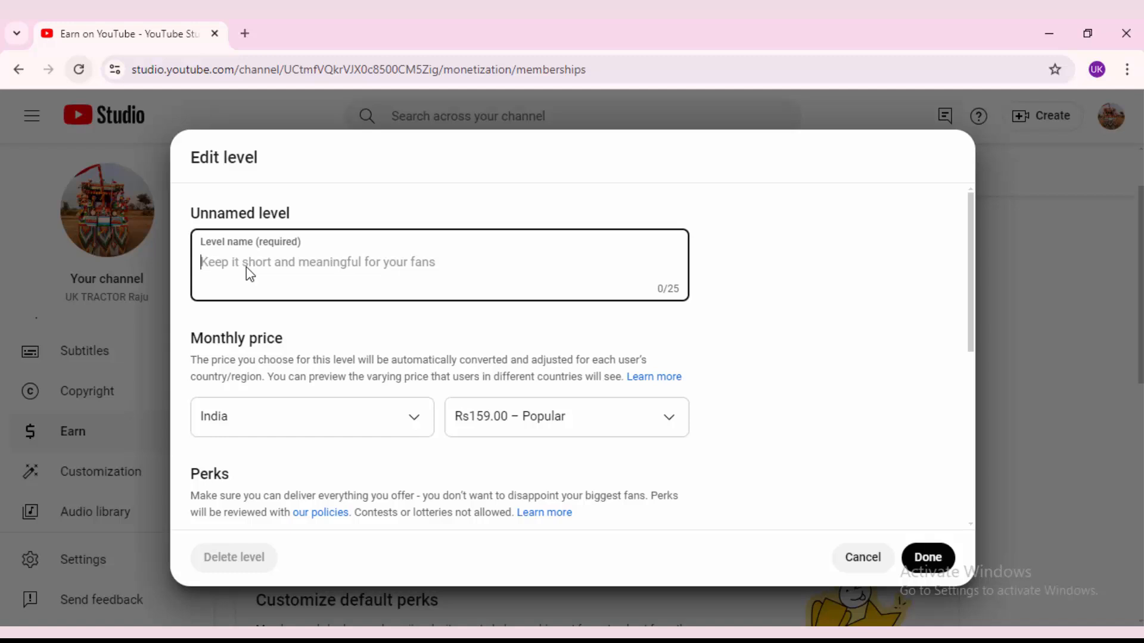
type("UK")
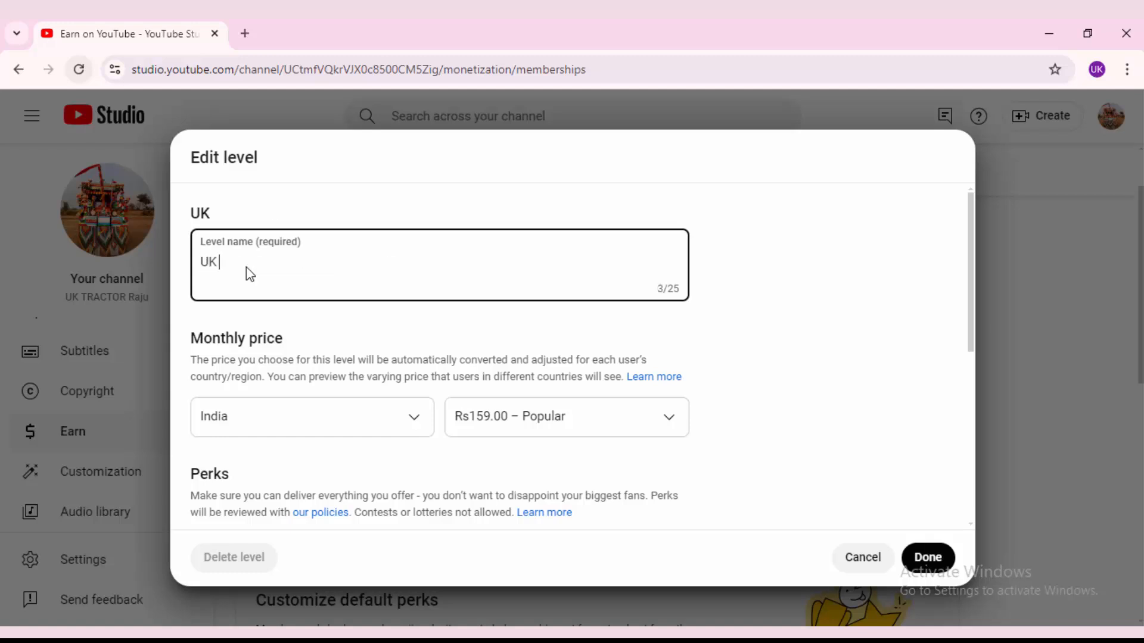
type(" Basic")
scroll(265, 336, "down", 4)
scroll(385, 350, "down", 2)
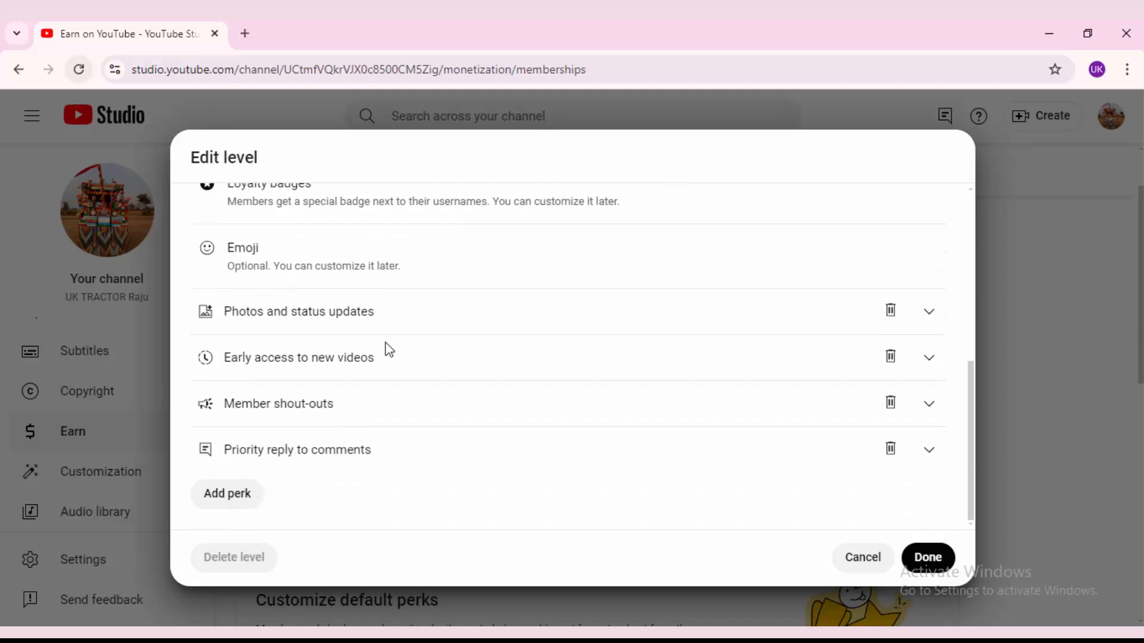
scroll(386, 349, "up", 3)
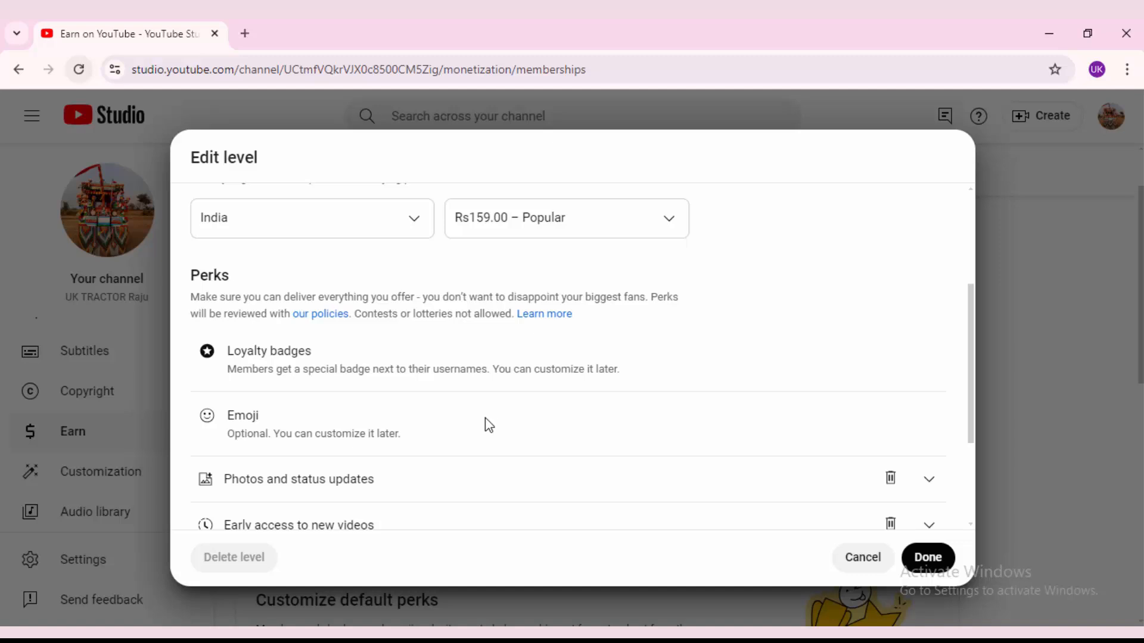
scroll(505, 442, "up", 3)
left_click(924, 558)
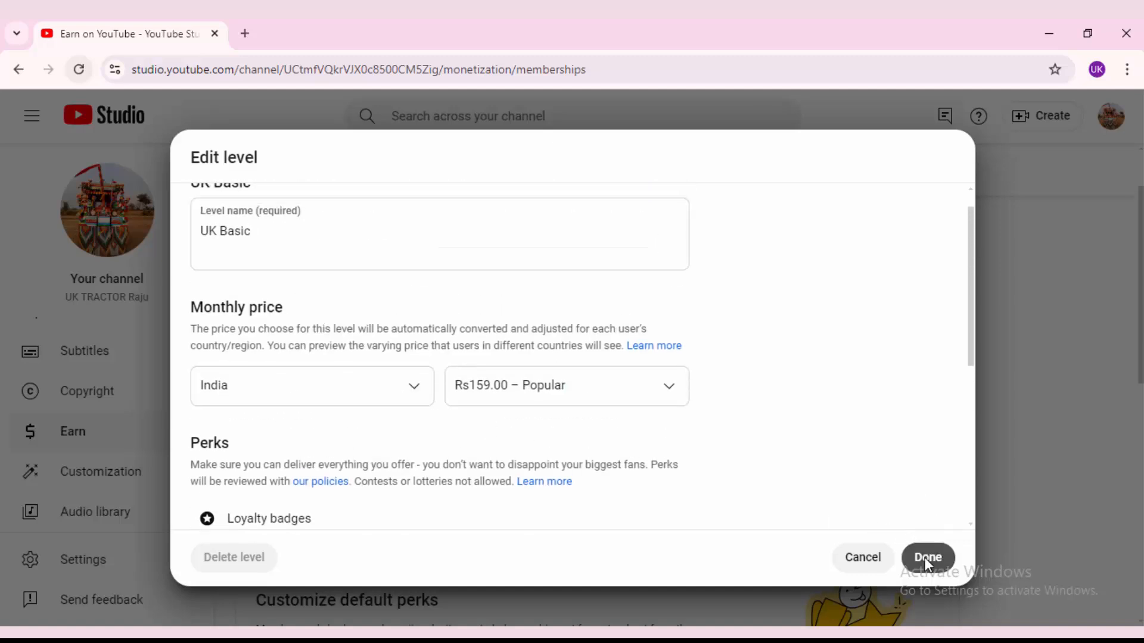
- Add a second membership level and open it for editing
scroll(360, 454, "up", 3)
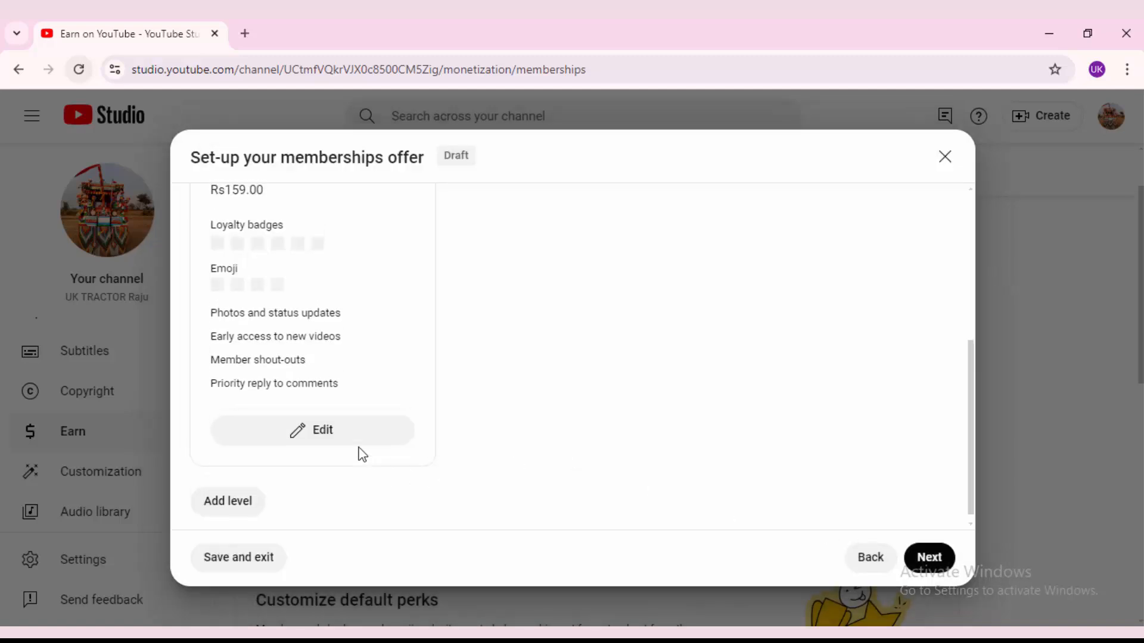
scroll(271, 366, "down", 3)
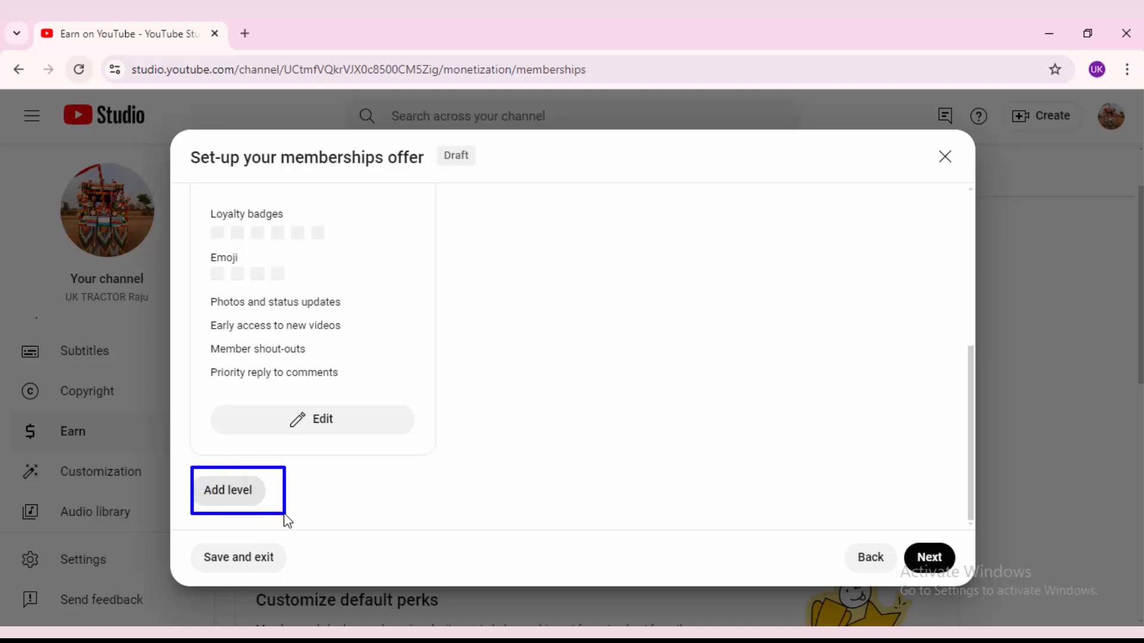
left_click(253, 502)
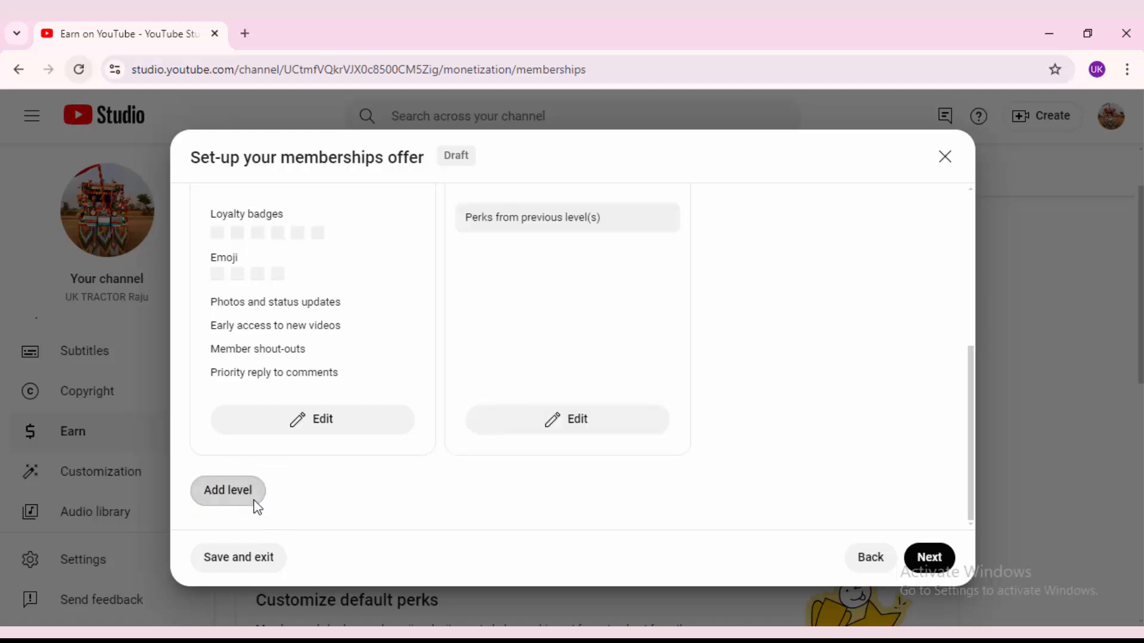
scroll(632, 354, "up", 2)
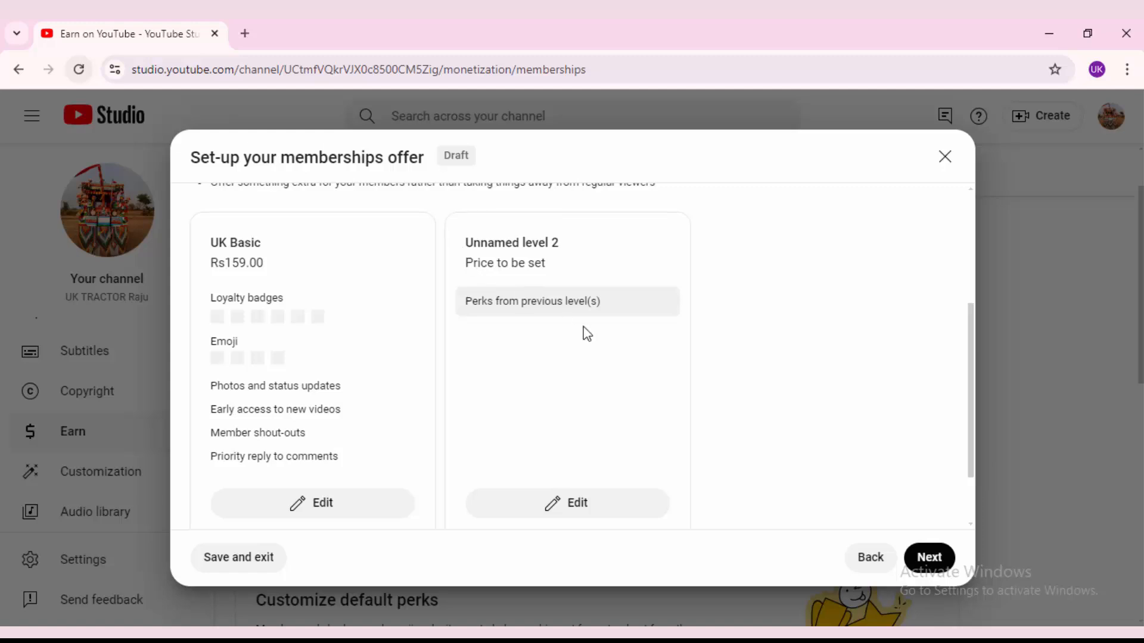
left_click(578, 504)
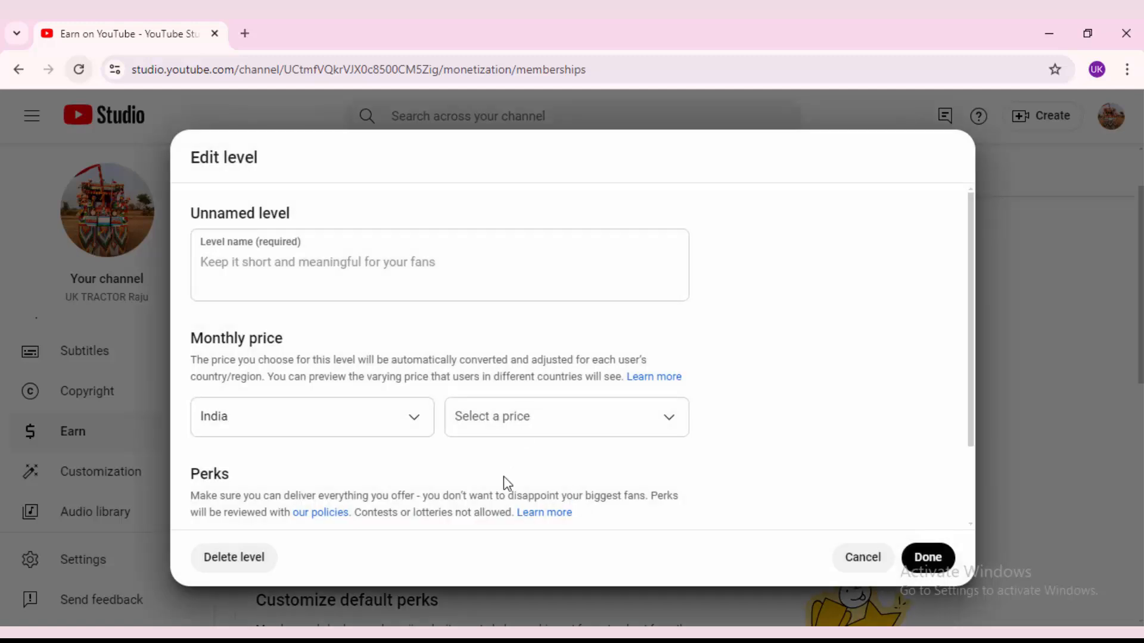
- Name the new level 'UK GOLD' and set its monthly price to Rs299.00
left_click(257, 278)
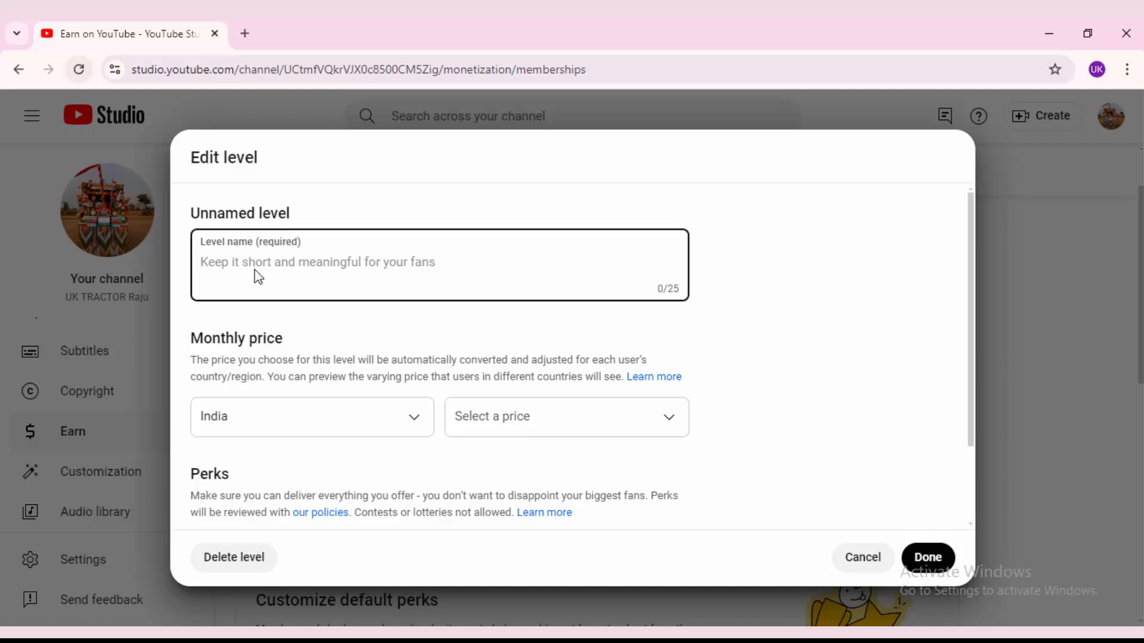
type("UK GOL")
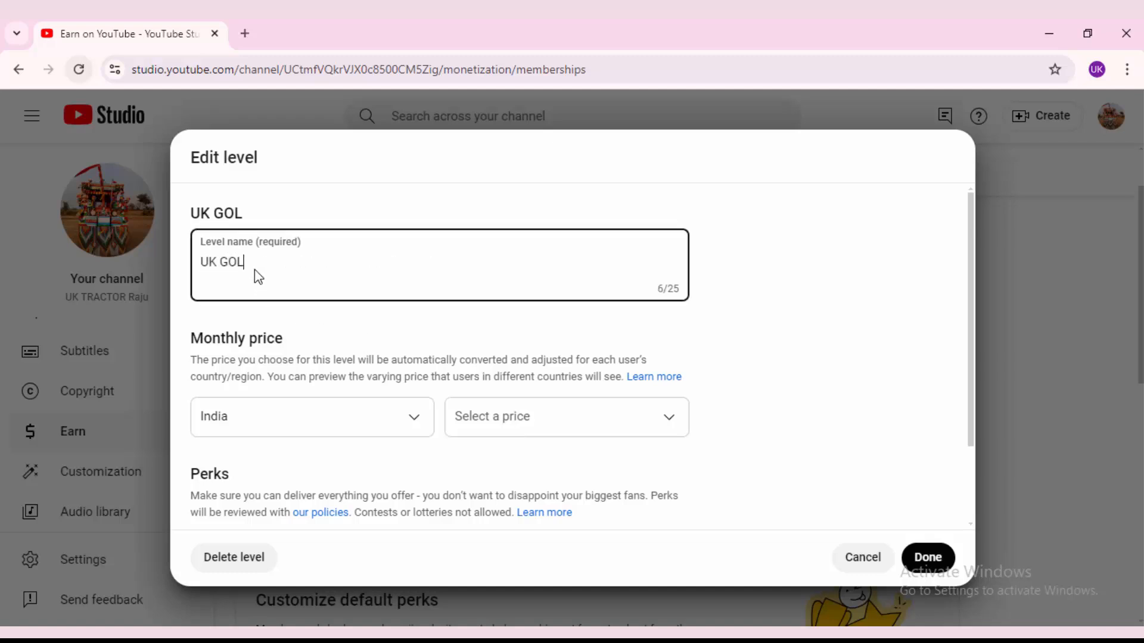
type("D")
left_click(537, 425)
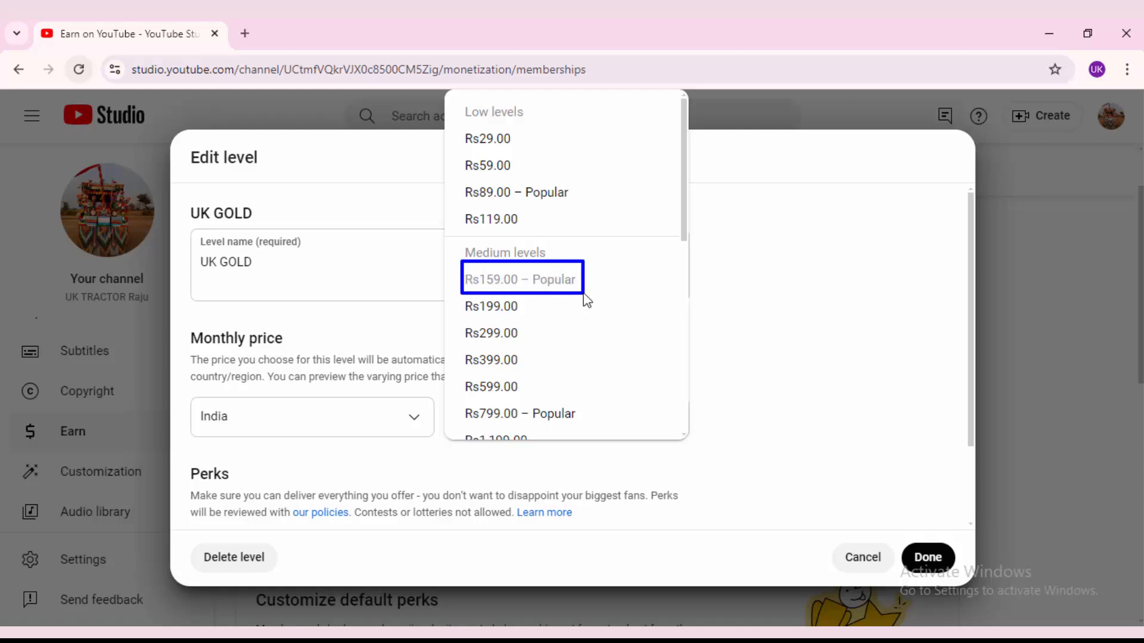
left_click(488, 335)
scroll(499, 452, "down", 2)
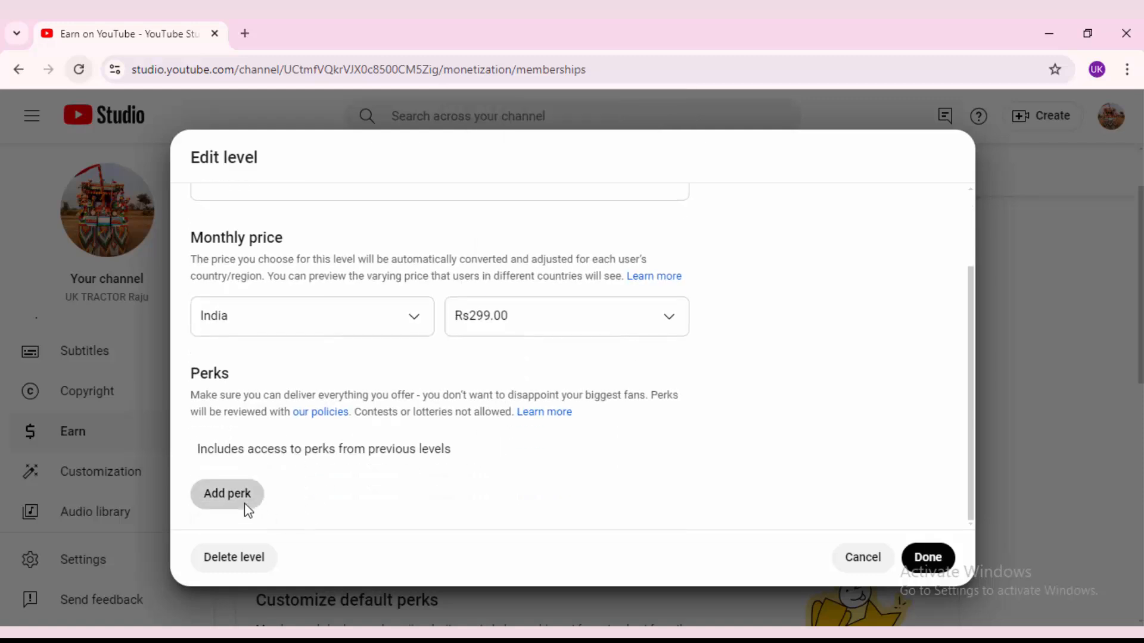
- Add a perk to UK GOLD with perk type Members-only videos
left_click(227, 493)
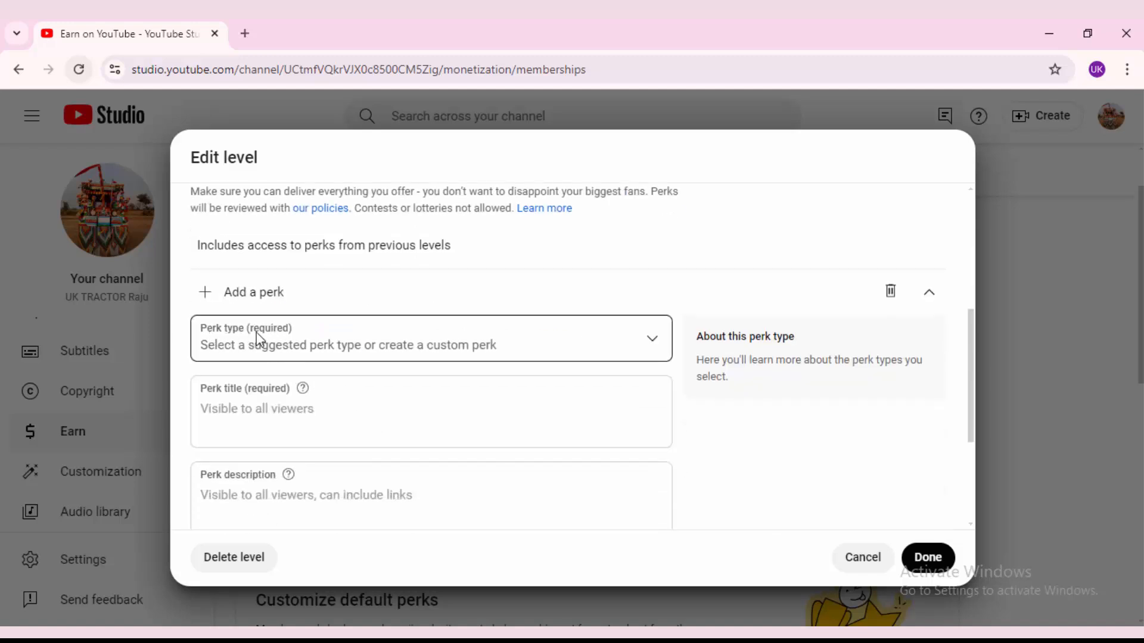
left_click(302, 348)
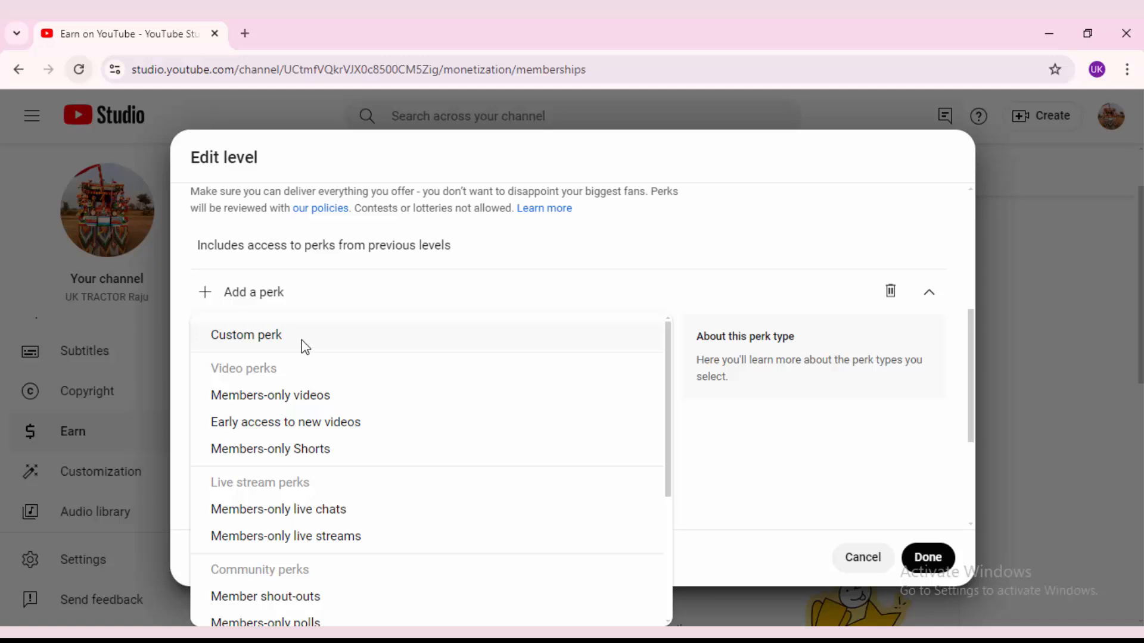
left_click(301, 396)
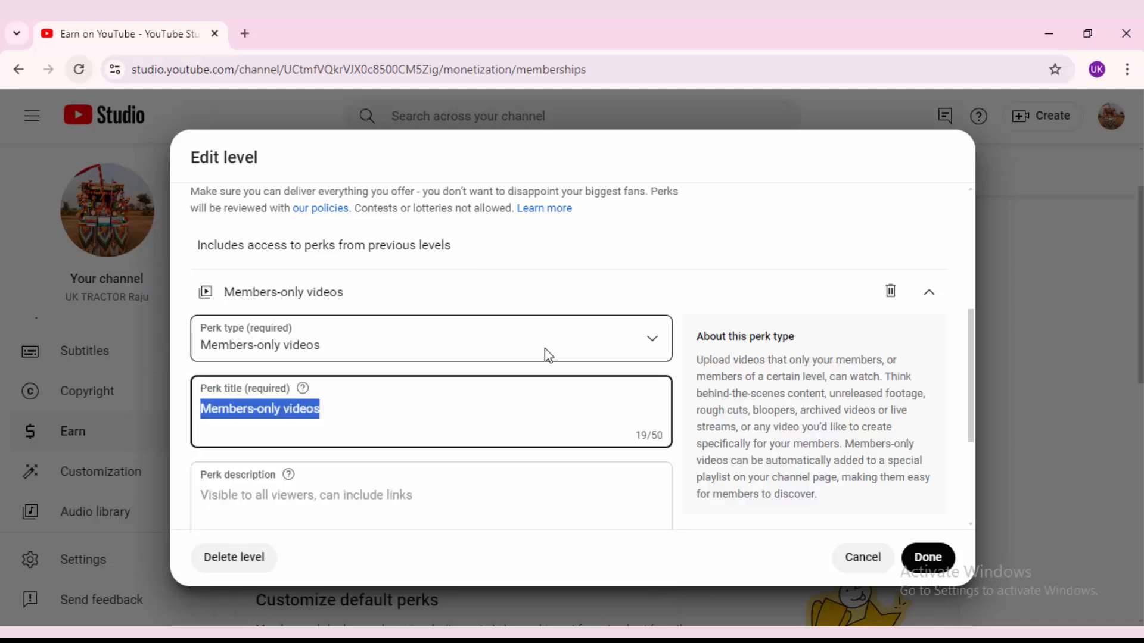
scroll(524, 467, "down", 1)
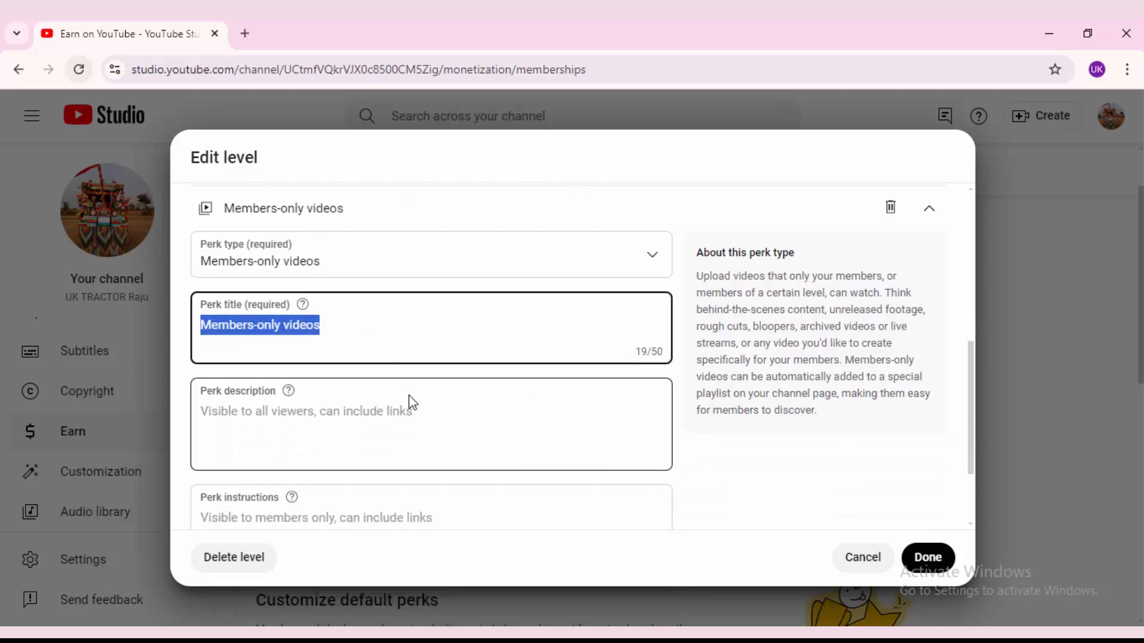
- Try pasting the perk title into the description, then undo the mistaken pastes
left_click(336, 422)
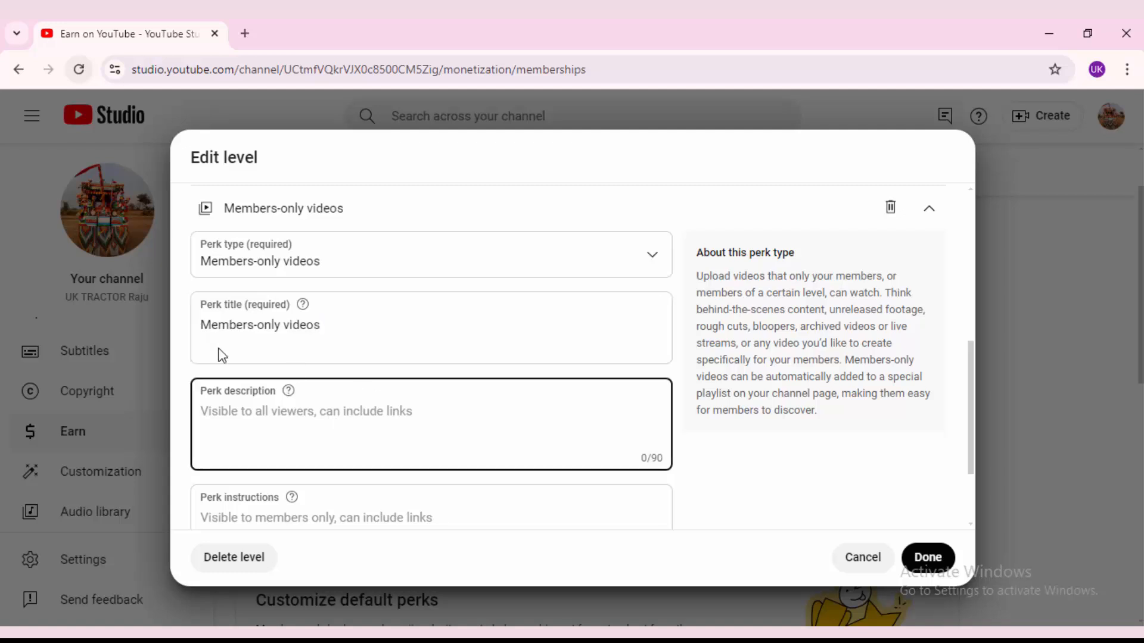
left_click_drag(332, 338, 210, 354)
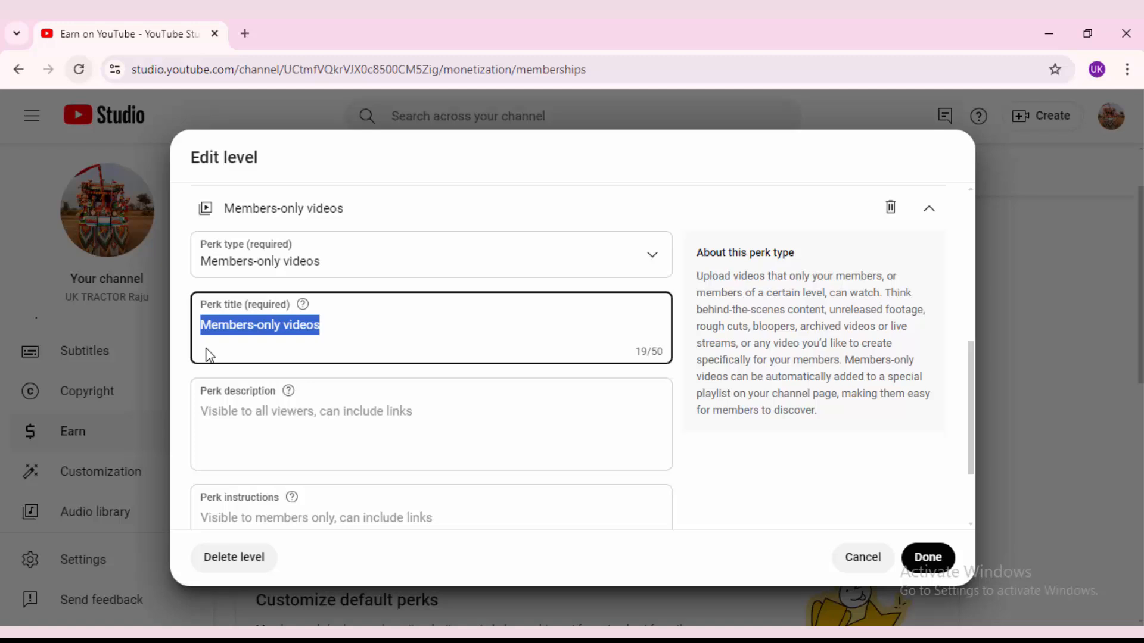
left_click(285, 443)
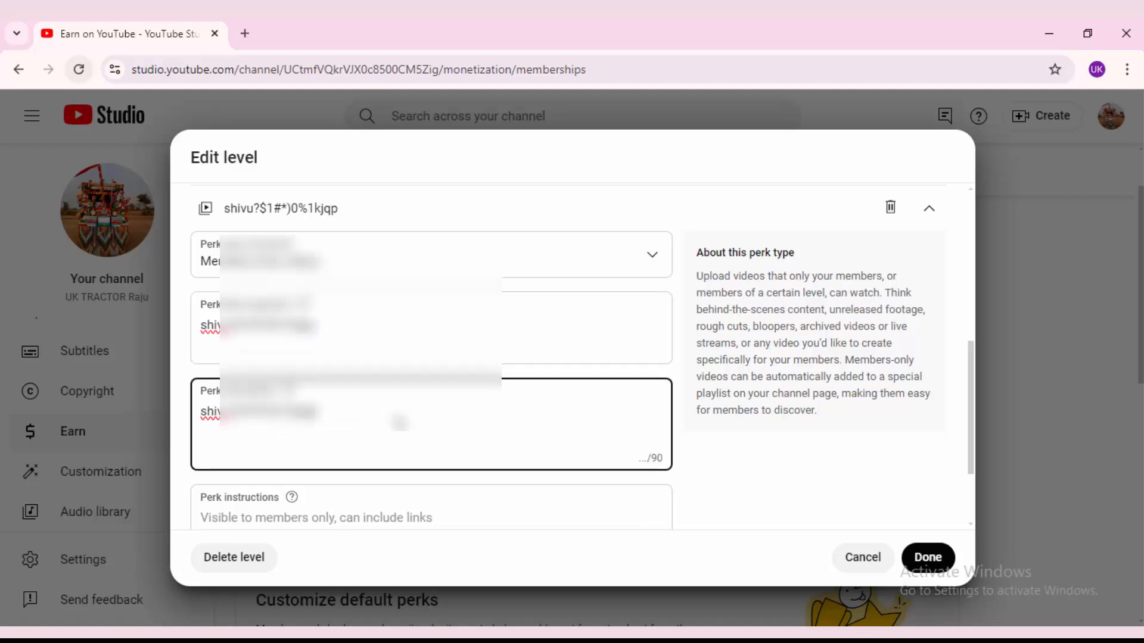
scroll(396, 420, "down", 1)
left_click(334, 255)
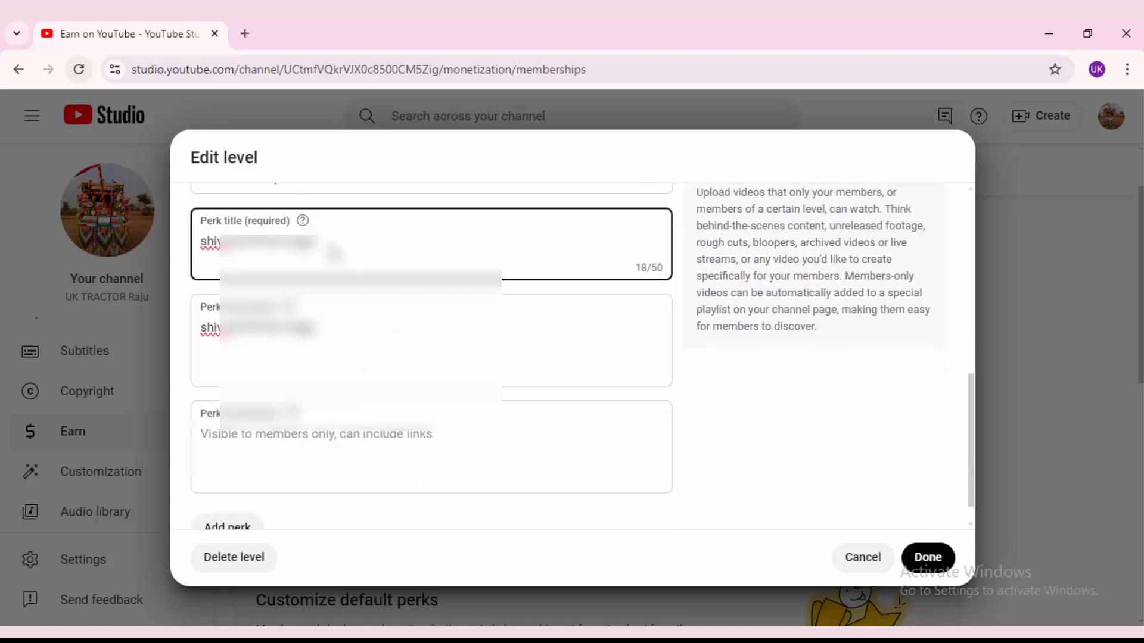
key("ctrl+z")
key("ctrl+z")
key("ctrl+c")
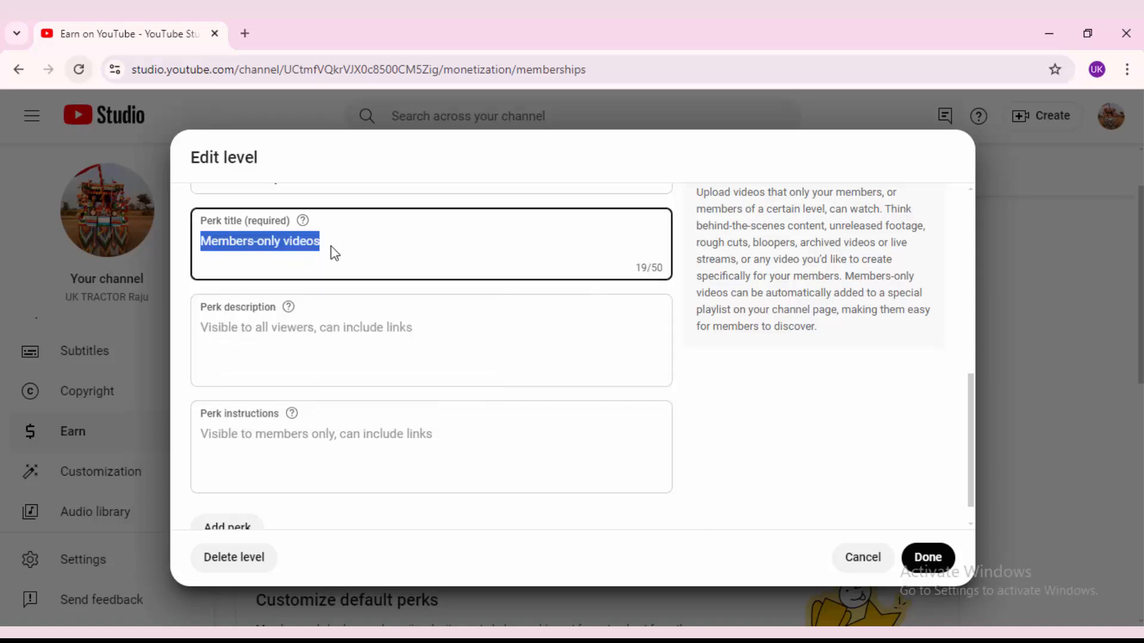
- Paste 'Members-only videos' into the description and instructions, then save UK GOLD
left_click(330, 334)
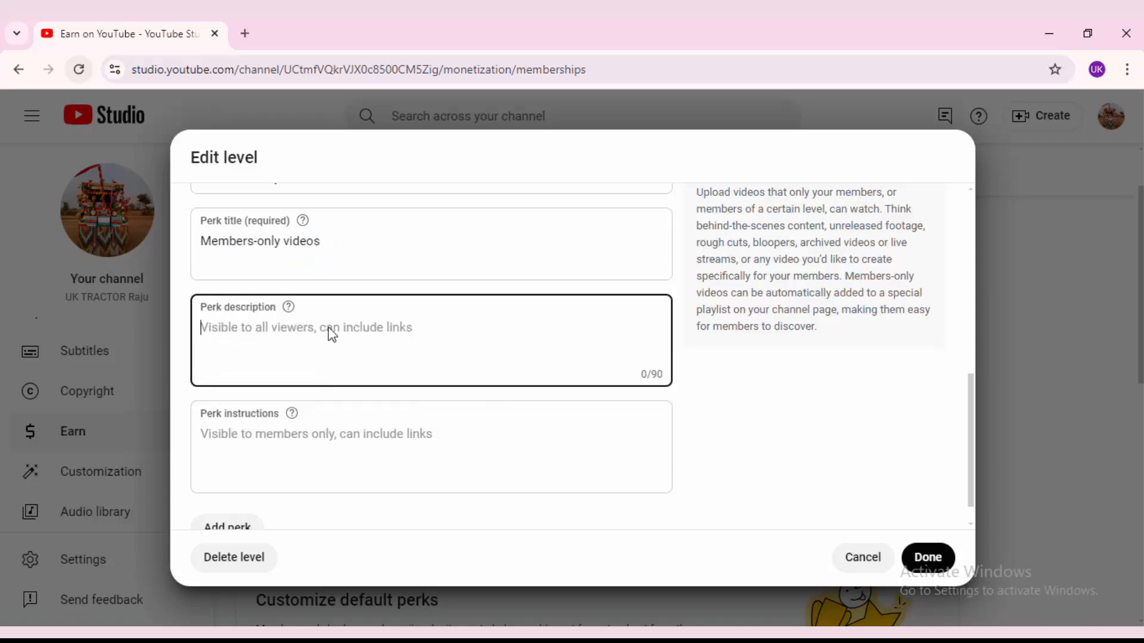
key("ctrl+v")
scroll(443, 378, "down", 1)
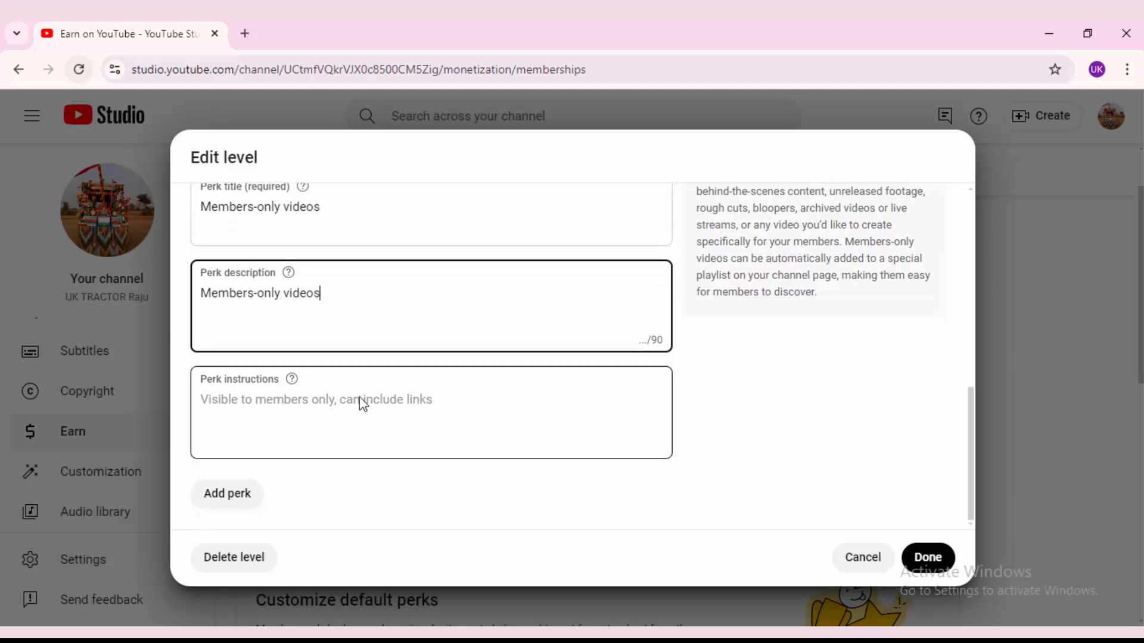
left_click(332, 413)
key("ctrl+v")
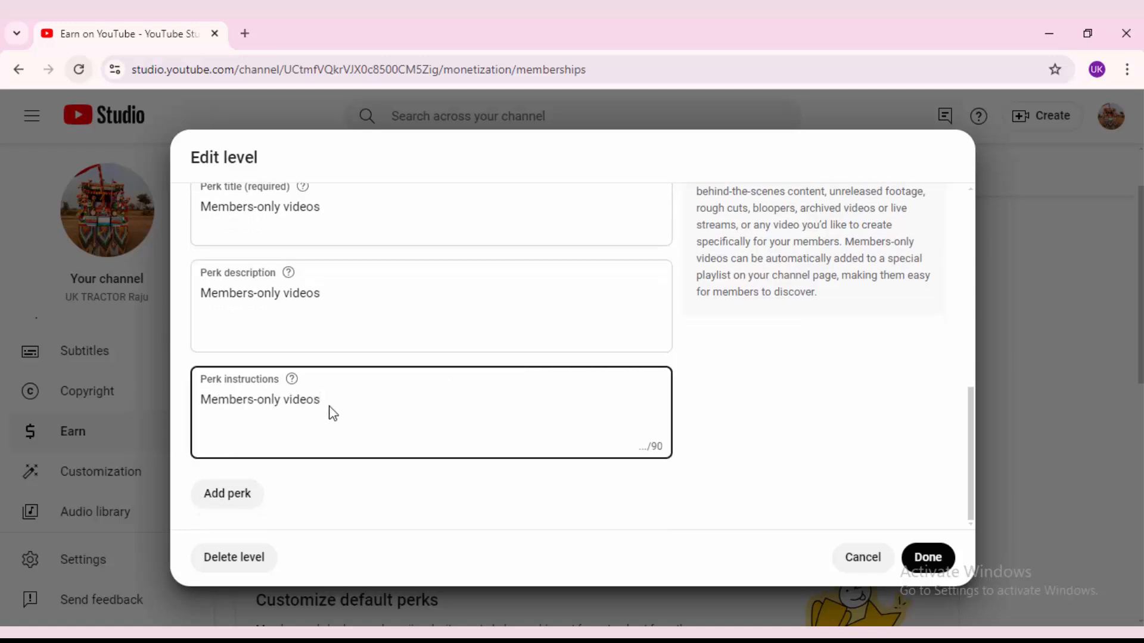
left_click(935, 557)
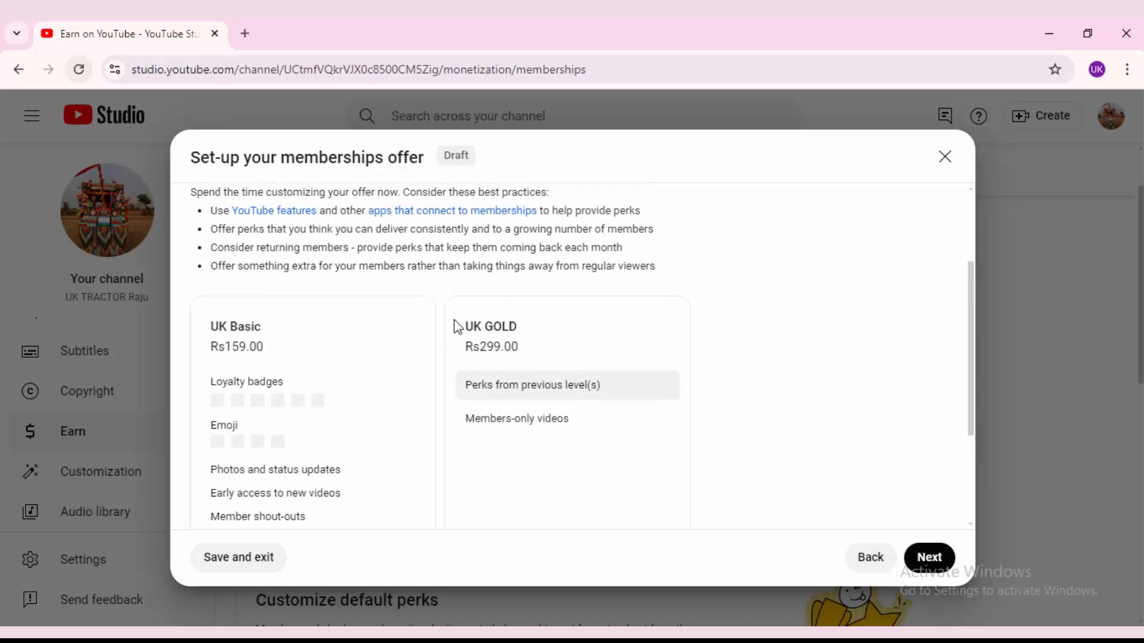
- Look over the UK Basic and UK GOLD level cards and proceed to review
scroll(572, 417, "down", 3)
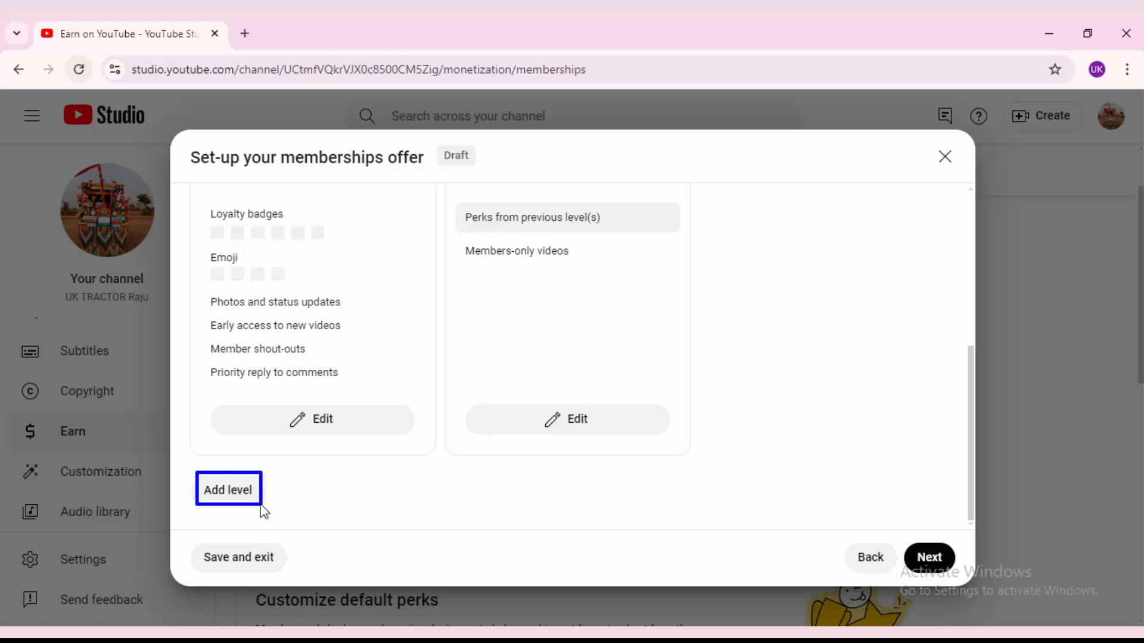
left_click(932, 559)
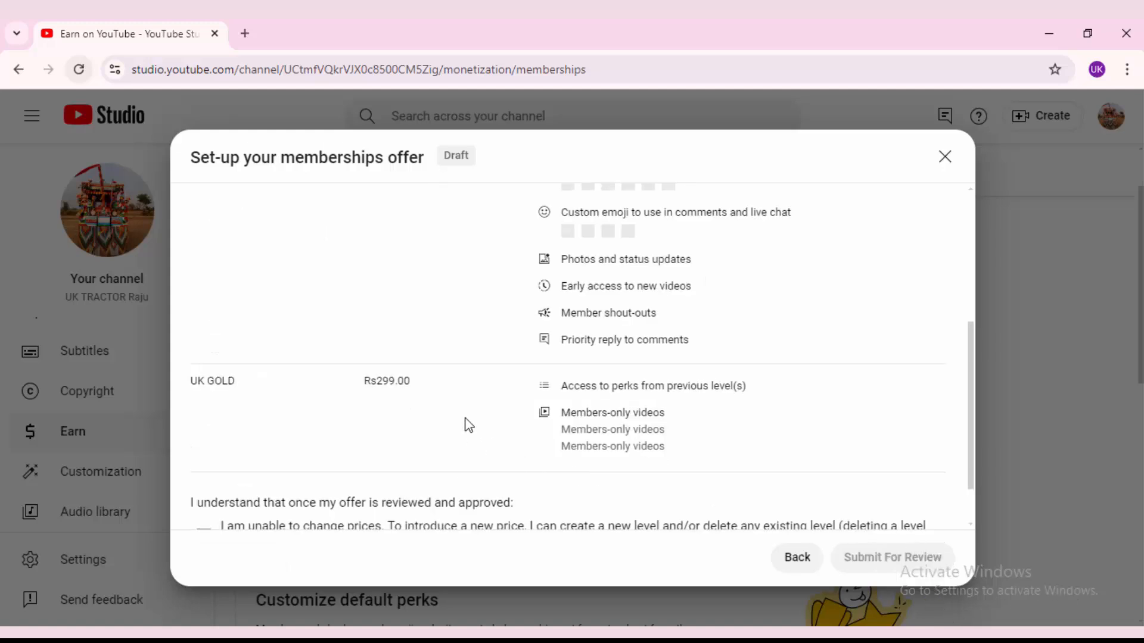
- Check both levels' prices and tick the 'I am unable to change prices' acknowledgement
scroll(468, 425, "up", 3)
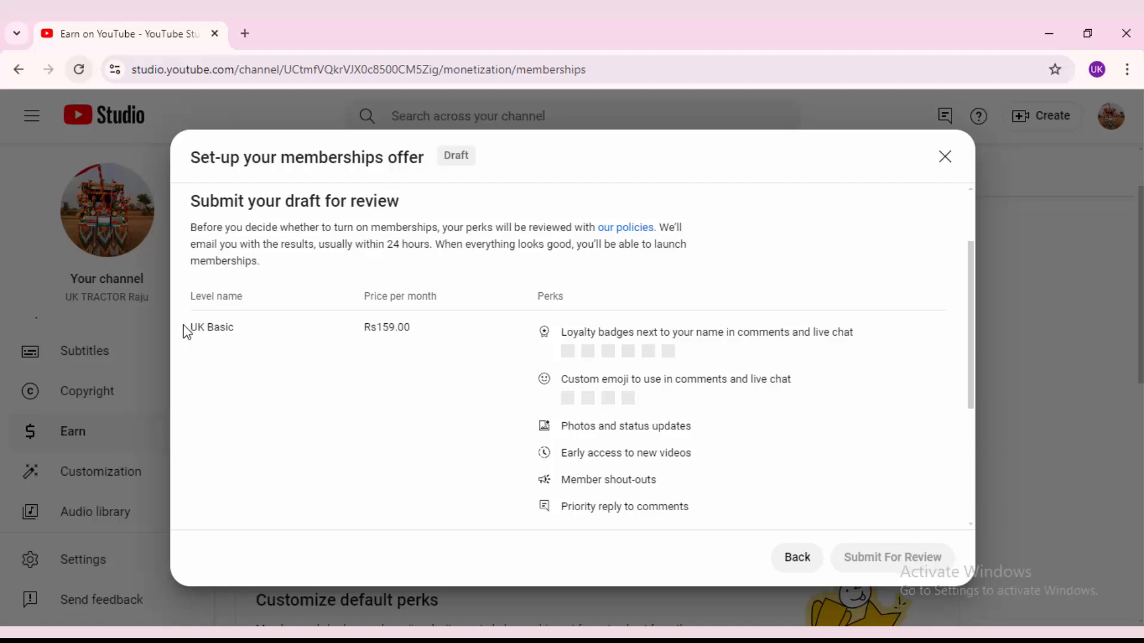
mouse_move(185, 309)
left_mouse_down()
mouse_move(207, 342)
mouse_move(453, 357)
left_mouse_up()
scroll(455, 363, "down", 4)
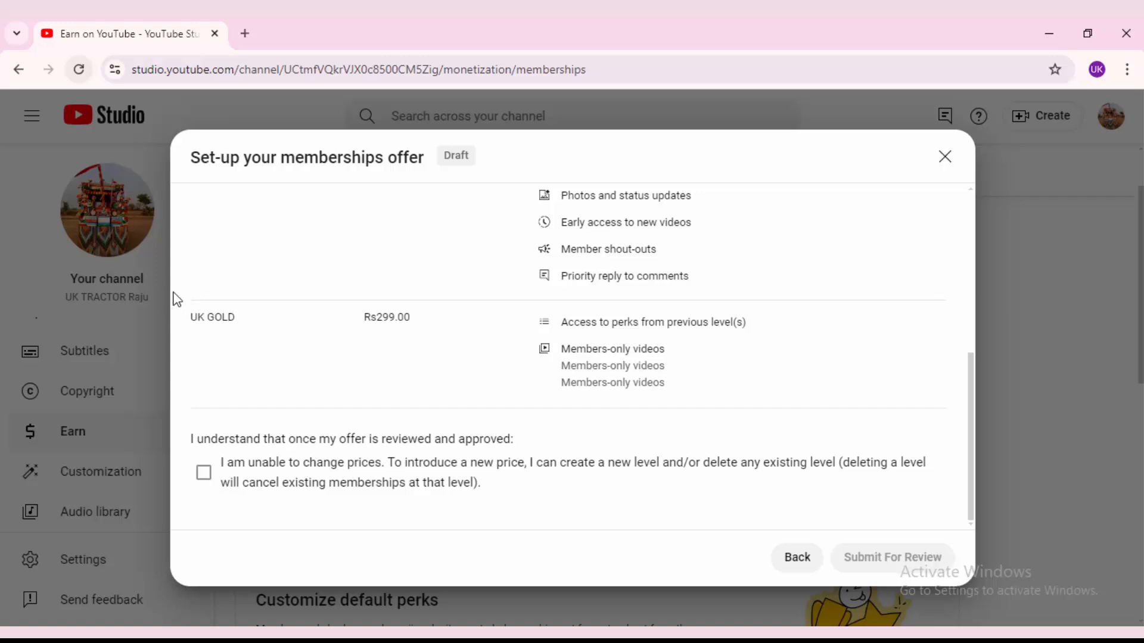
mouse_move(177, 299)
left_mouse_down()
mouse_move(331, 342)
mouse_move(452, 339)
left_mouse_up()
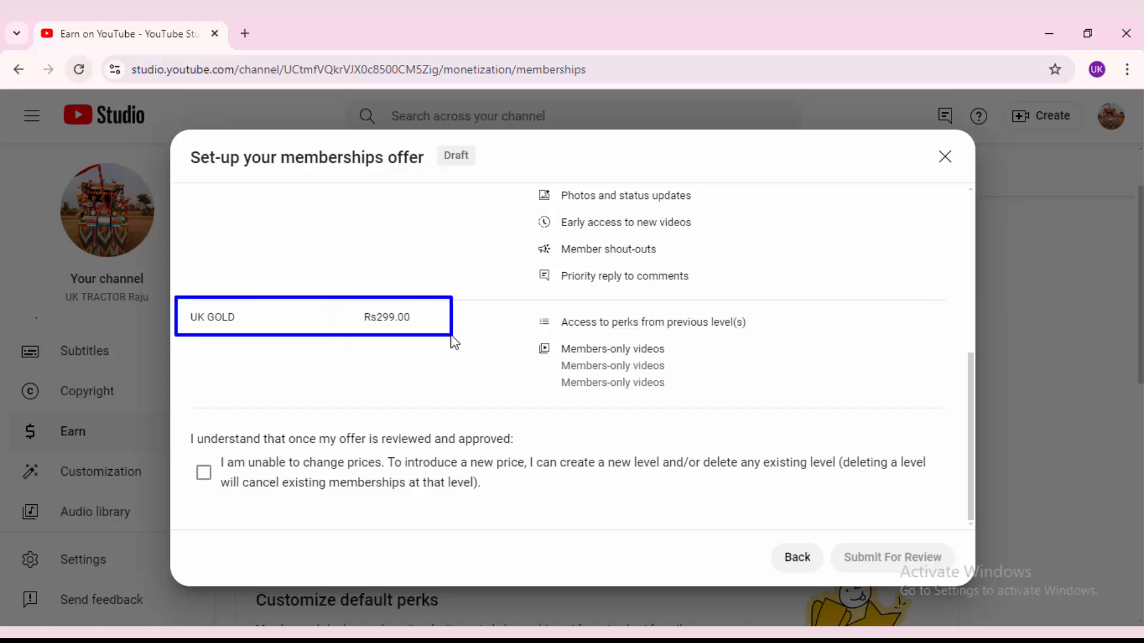
left_click(204, 475)
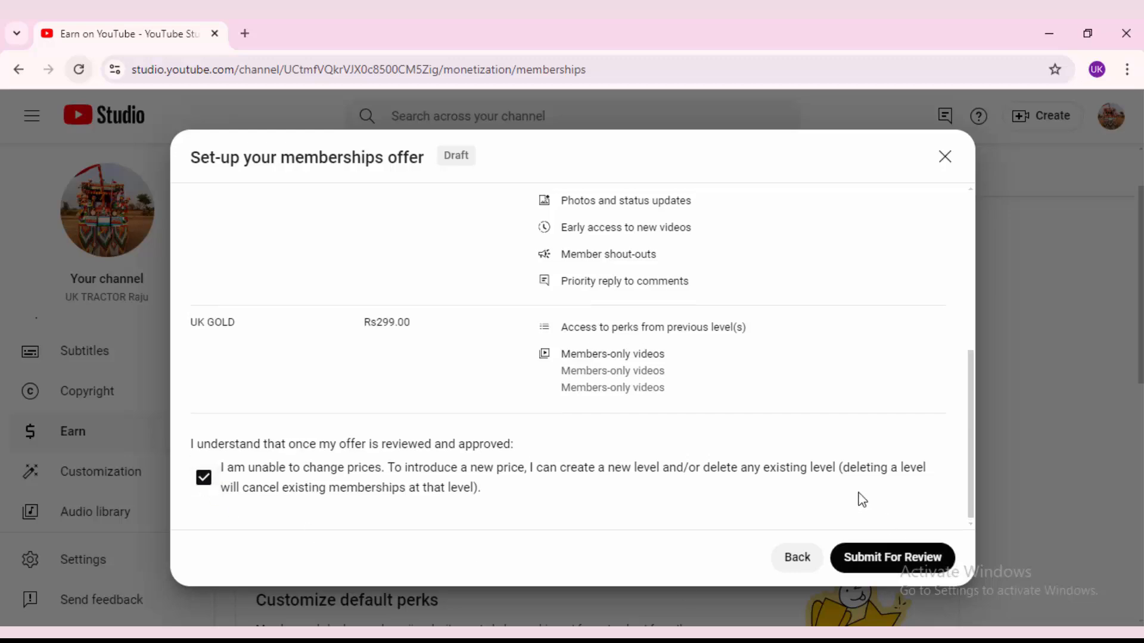
scroll(630, 390, "up", 10)
scroll(630, 390, "down", 10)
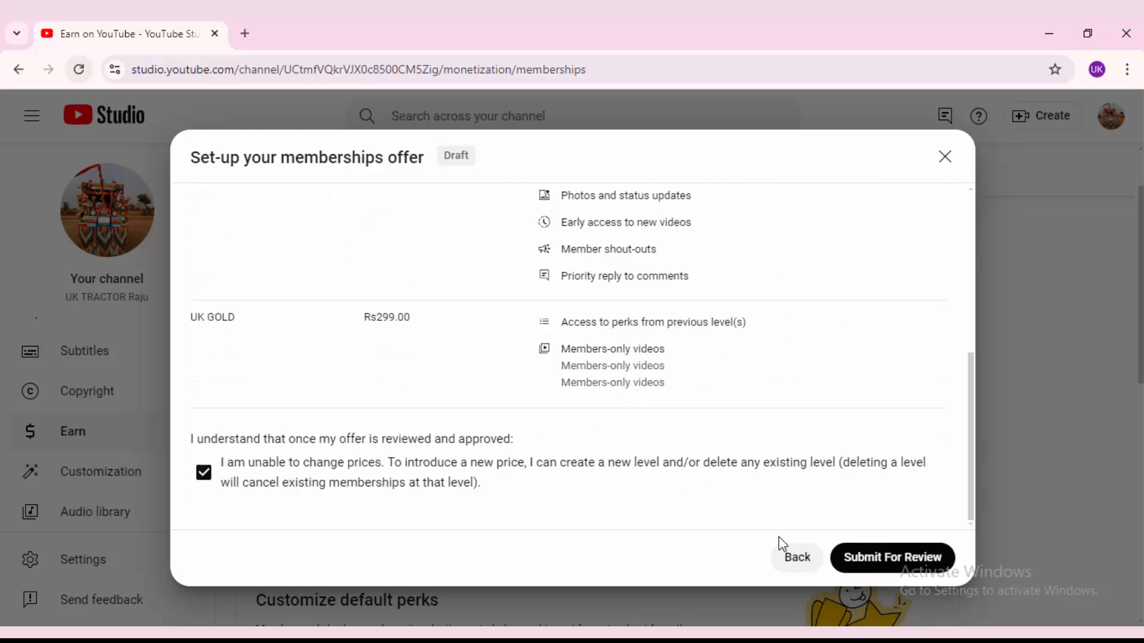
- Accept the membership terms and policy compliance checkboxes and submit the offer for review
left_click(901, 556)
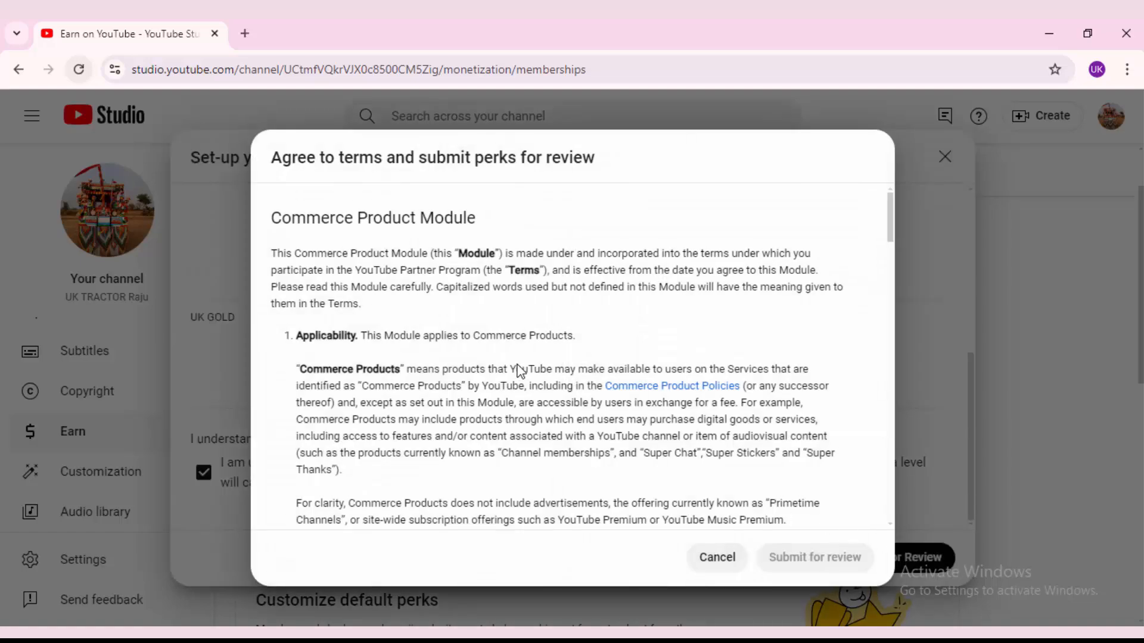
scroll(518, 373, "down", 9)
scroll(518, 371, "down", 15)
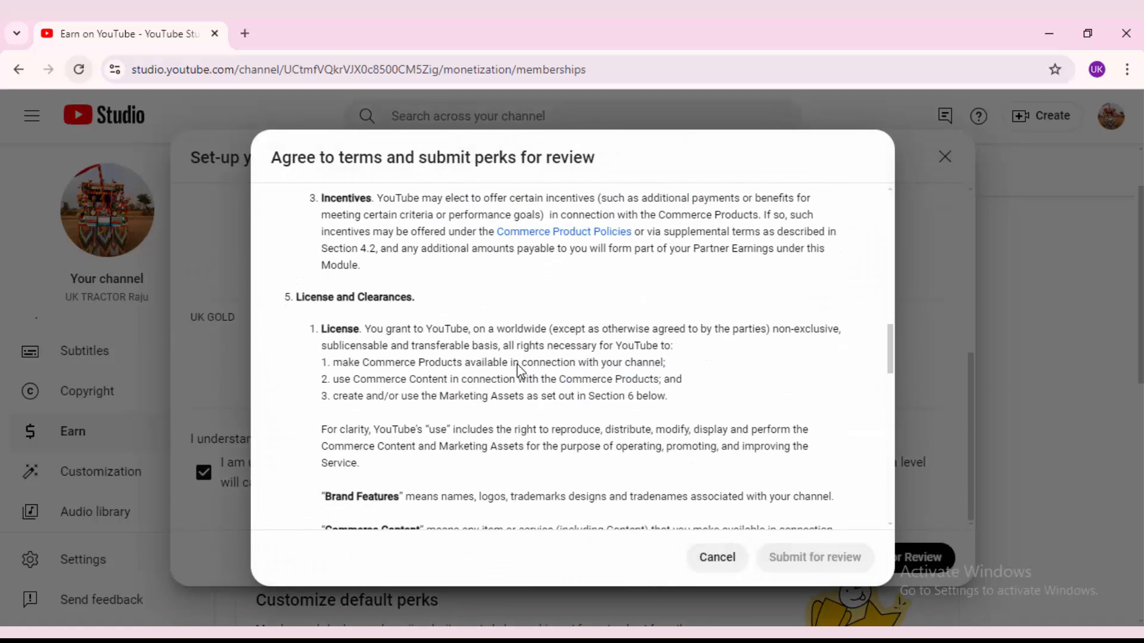
scroll(512, 374, "down", 3)
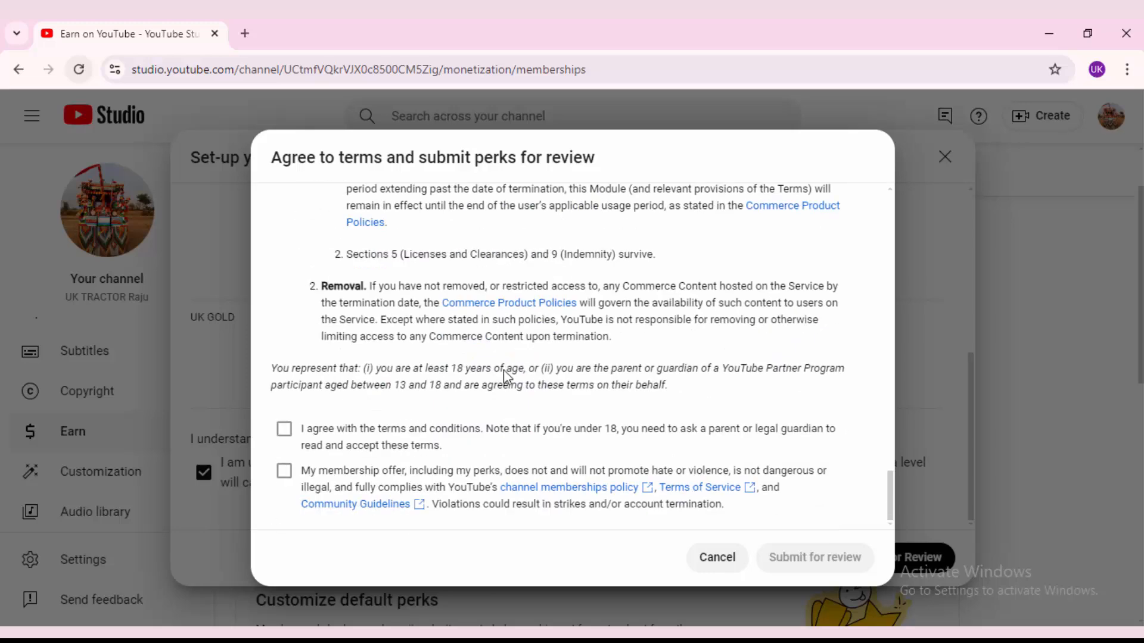
left_click(284, 428)
left_click(284, 471)
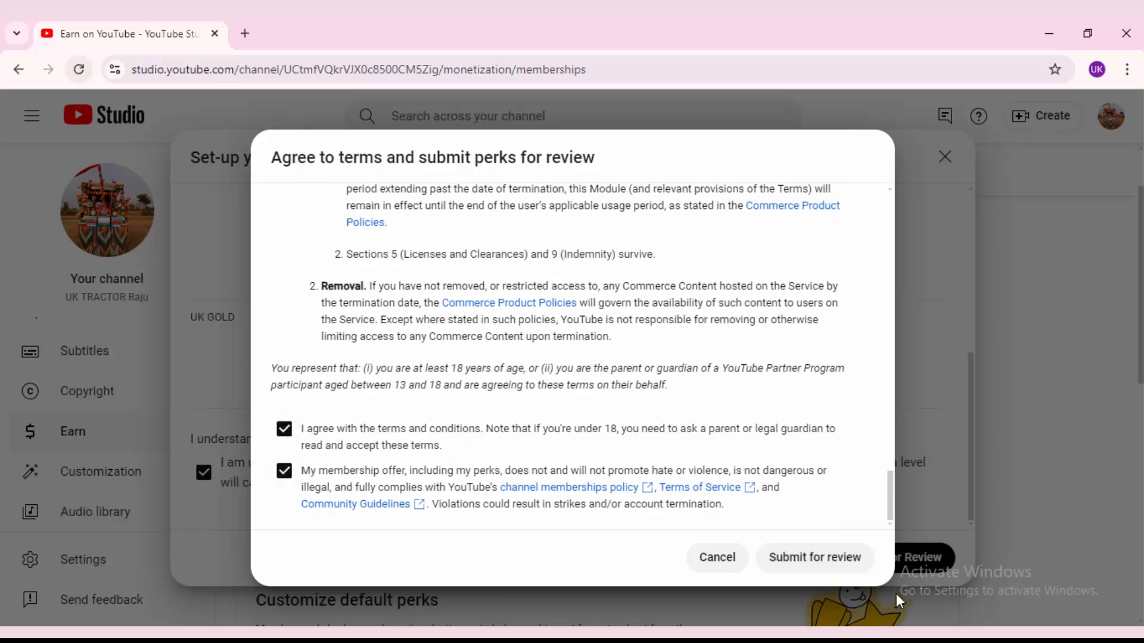
left_click(832, 562)
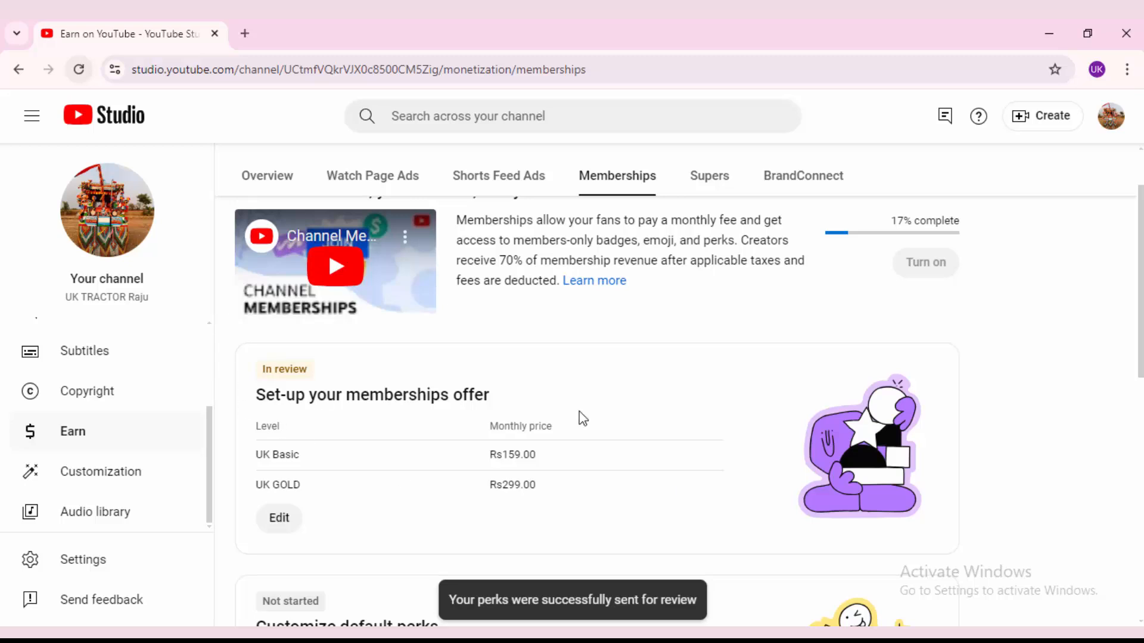
left_click_drag(246, 346, 335, 384)
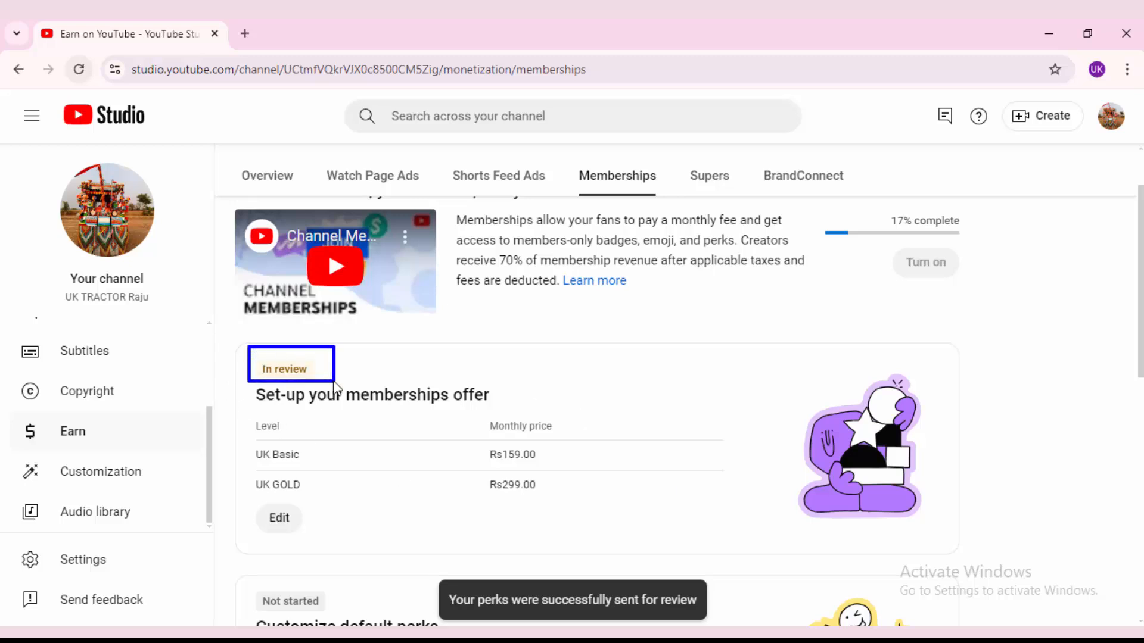
scroll(478, 419, "down", 6)
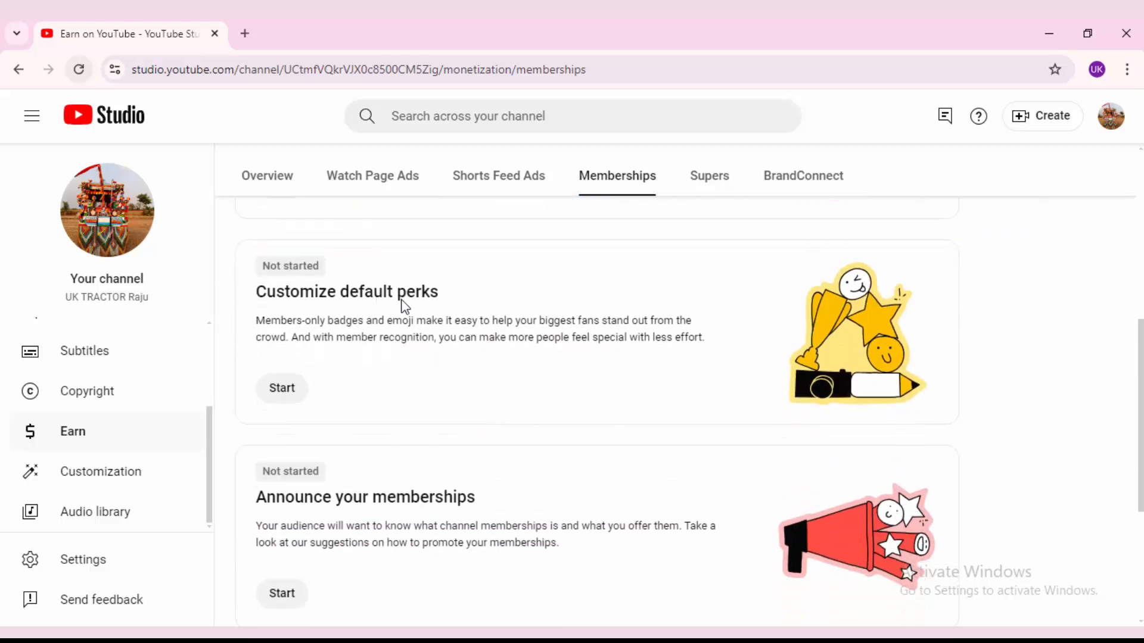
- Open Customize default perks and set Badges to generic YouTube star badges for all durations
left_click(282, 390)
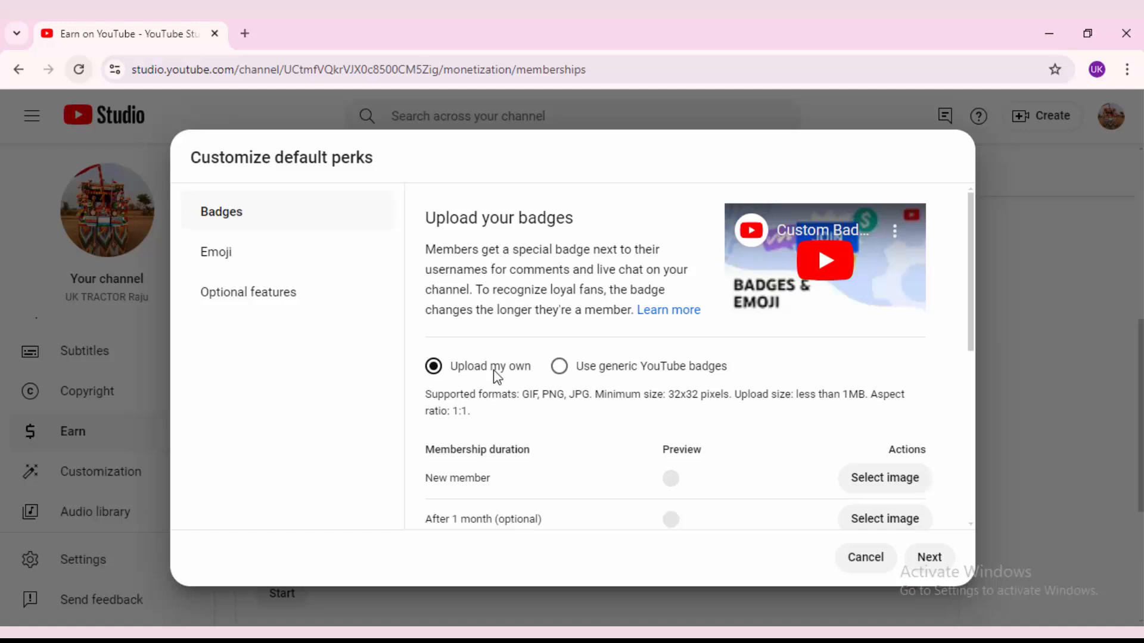
left_click(588, 369)
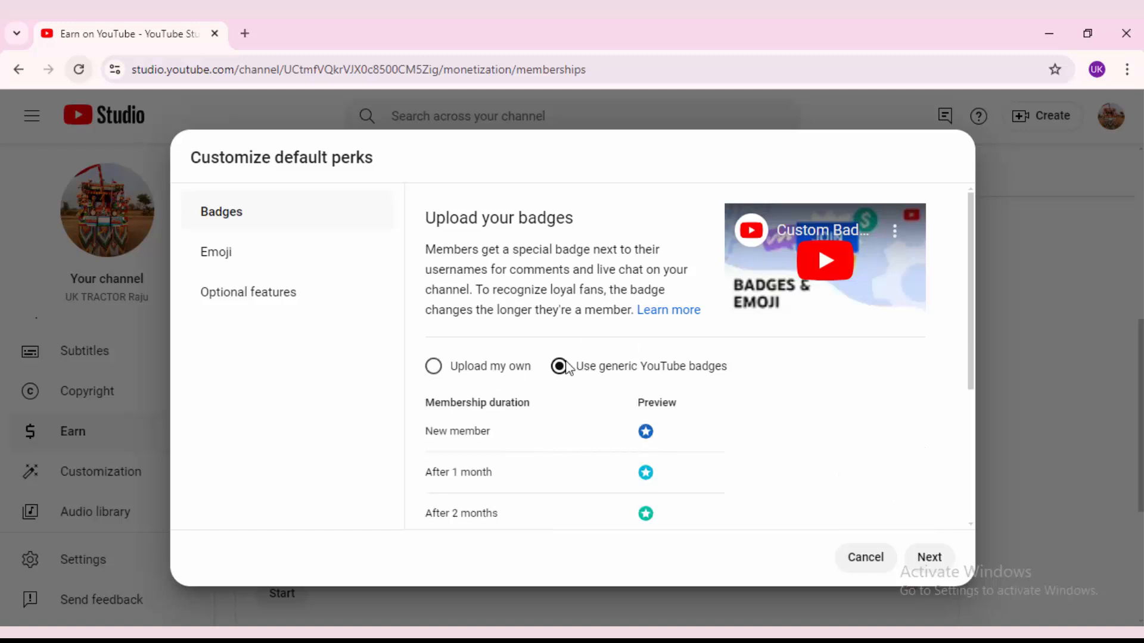
scroll(669, 441, "down", 3)
scroll(669, 438, "down", 1)
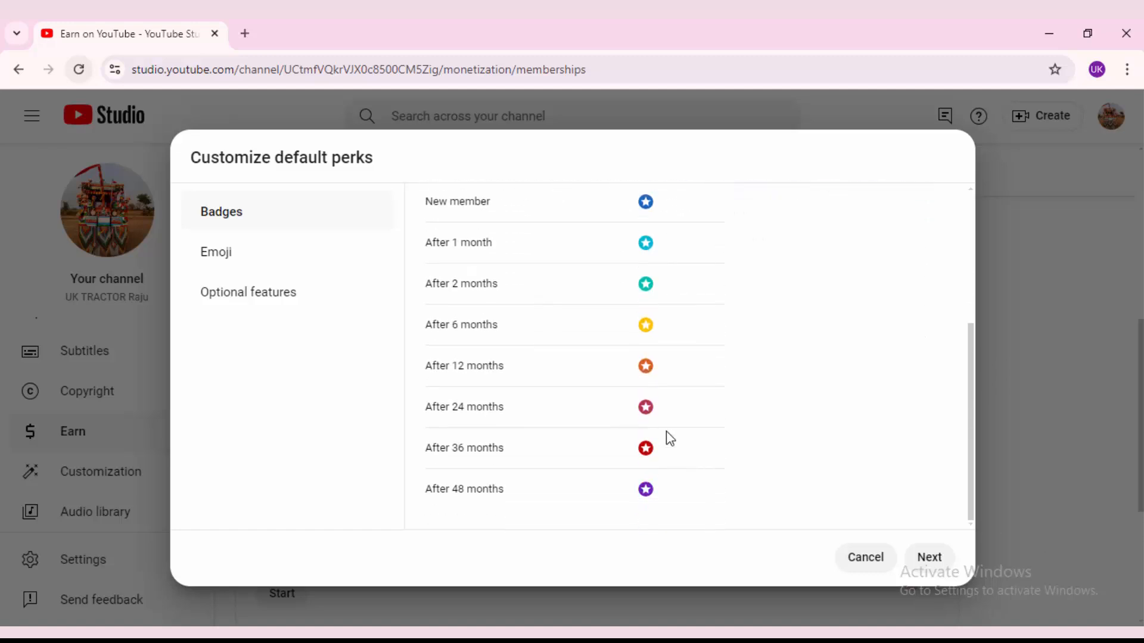
scroll(669, 439, "up", 3)
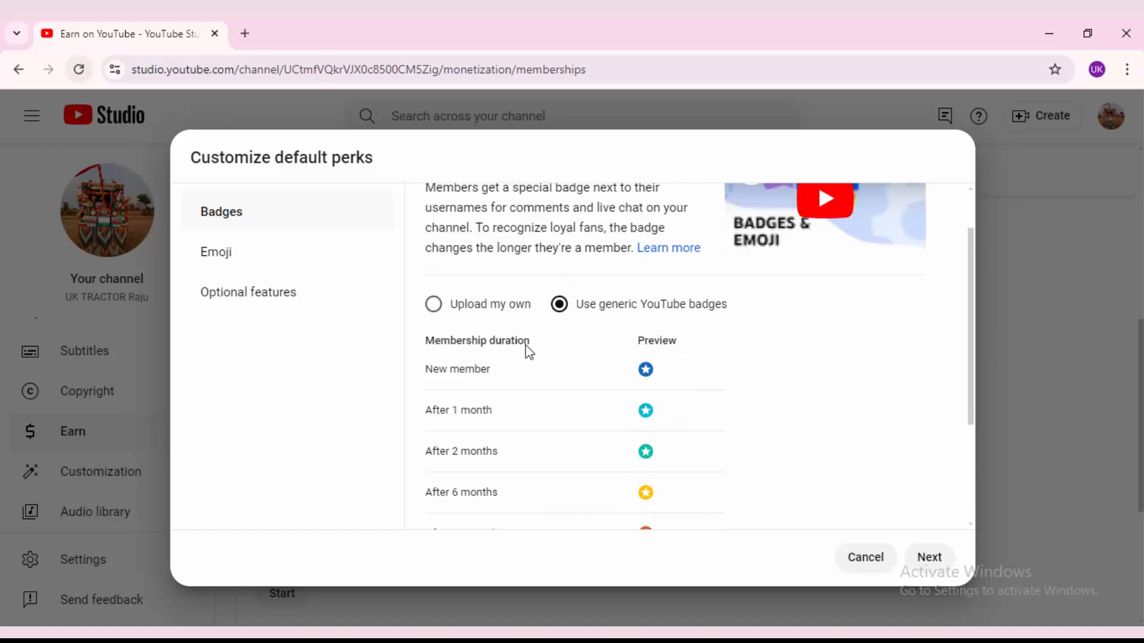
left_click(468, 304)
scroll(694, 424, "down", 5)
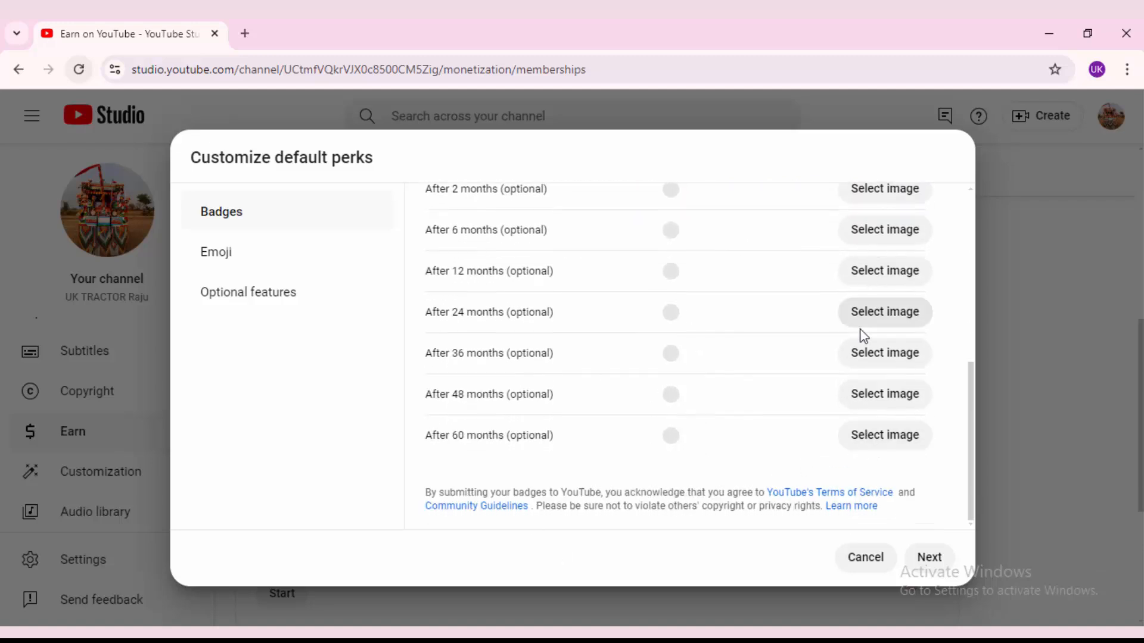
scroll(819, 403, "up", 4)
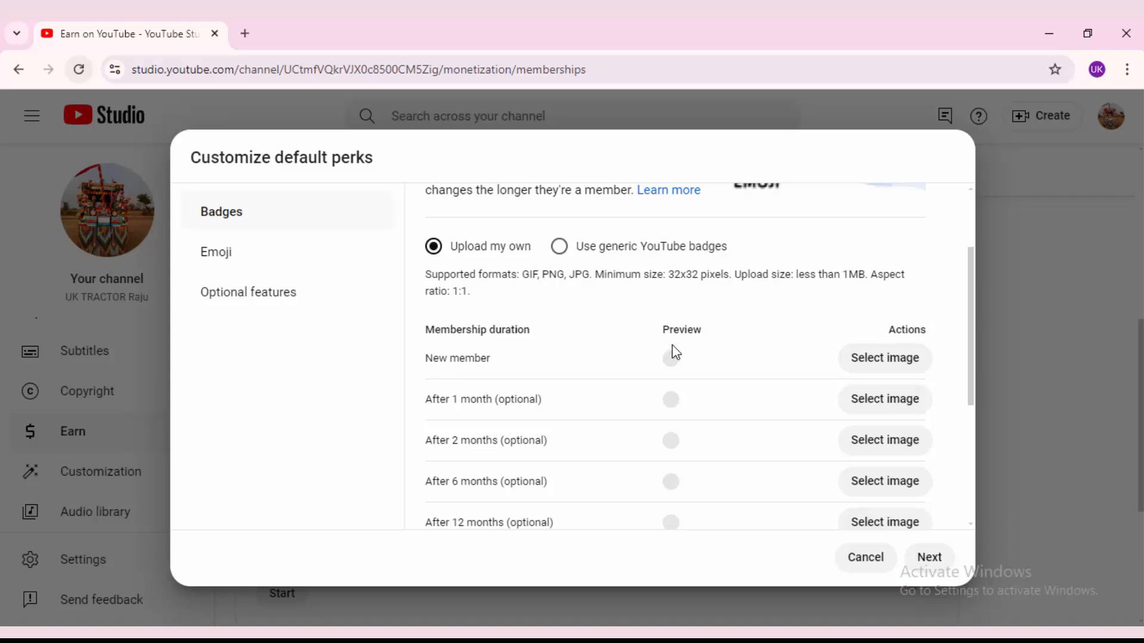
left_click(601, 250)
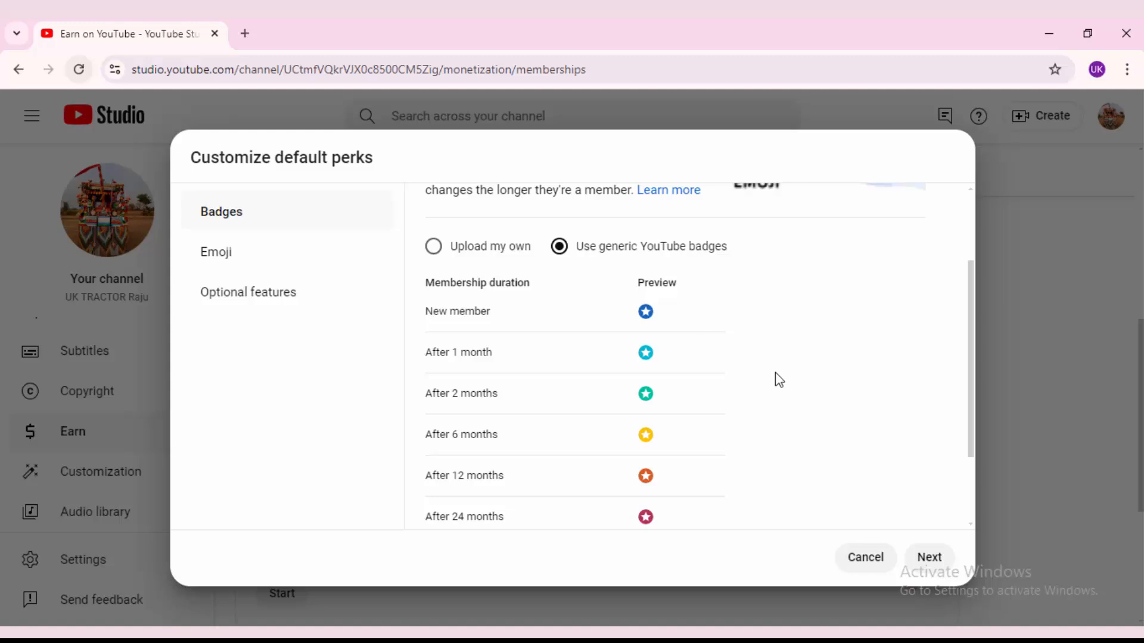
mouse_move(608, 287)
left_mouse_down()
mouse_move(674, 497)
mouse_move(742, 536)
left_mouse_up()
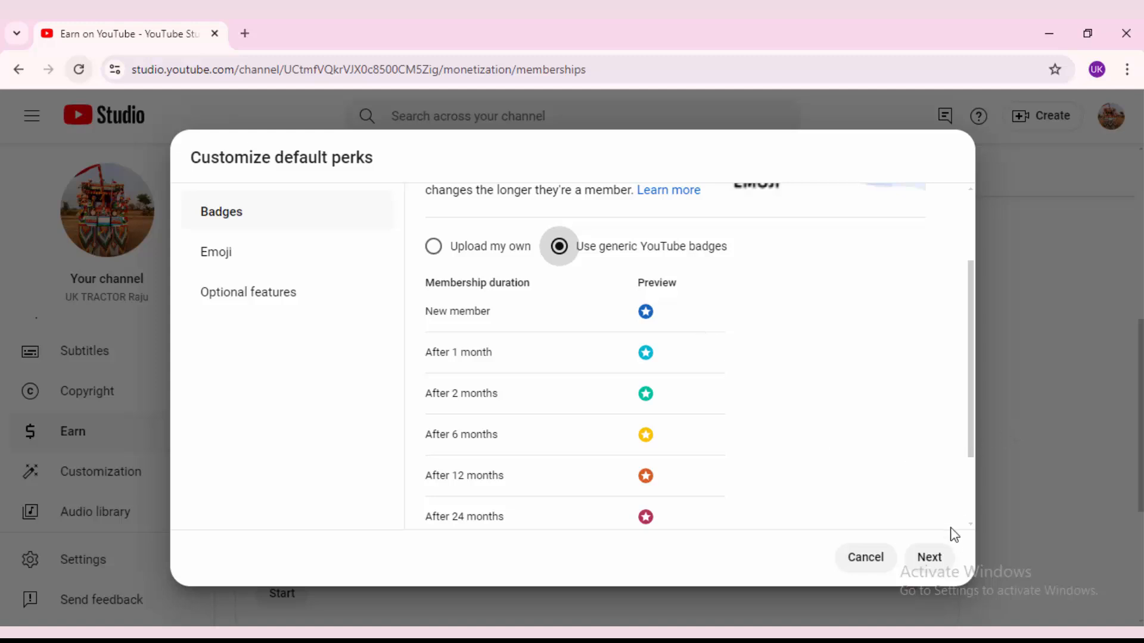
- Move past the Emoji and Optional features pages without changes and save the default perks
left_click(932, 558)
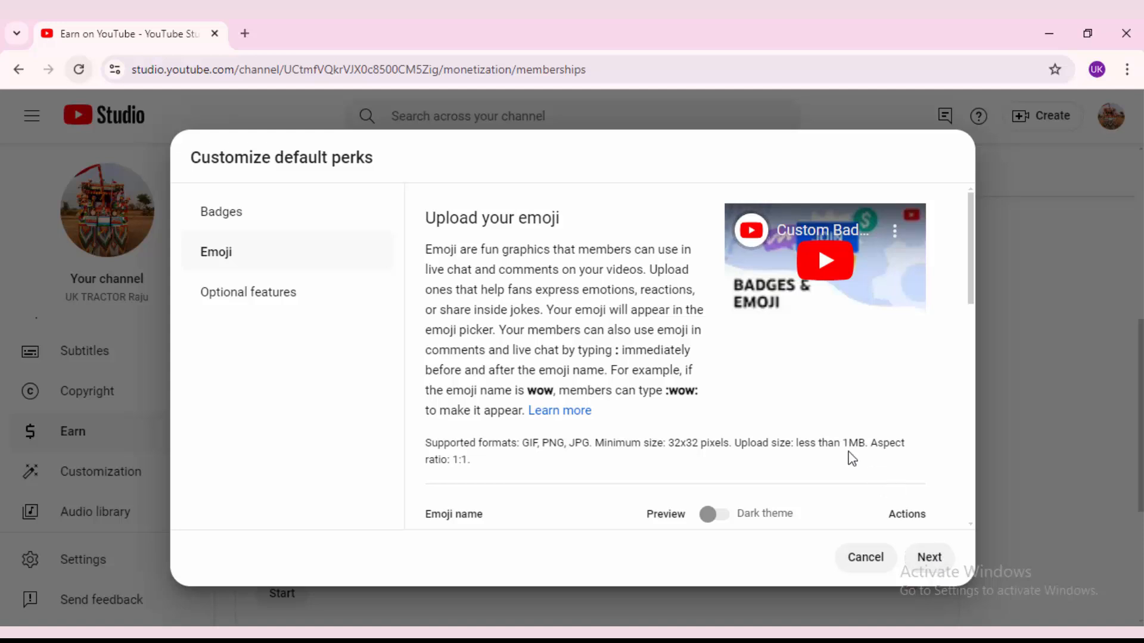
scroll(647, 393, "down", 1)
scroll(648, 393, "down", 4)
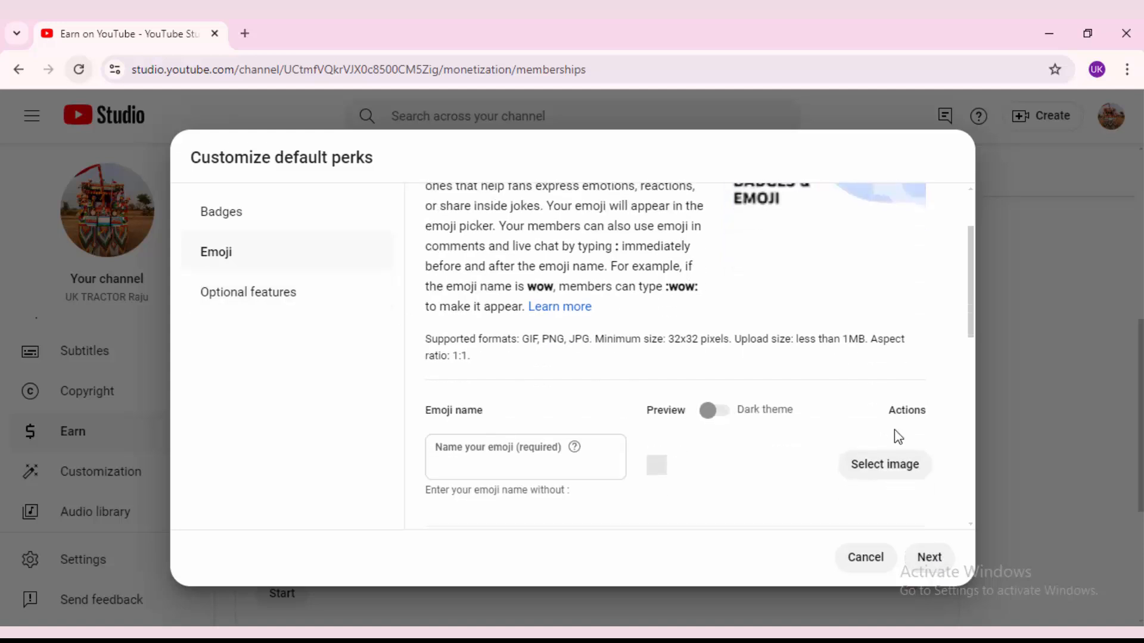
left_click(935, 560)
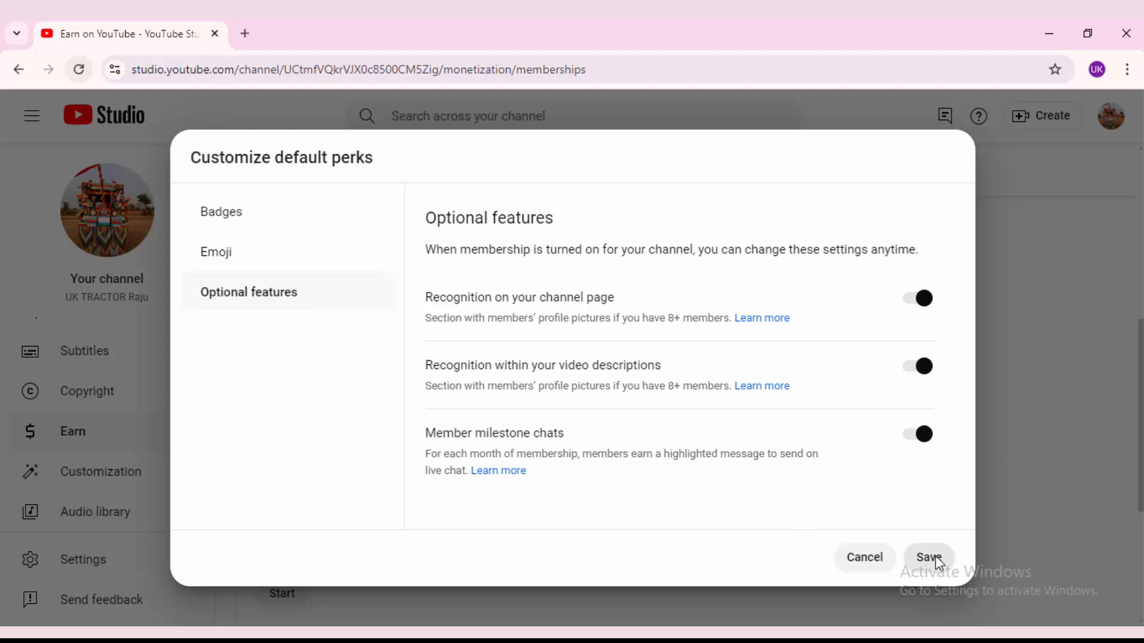
left_click(934, 557)
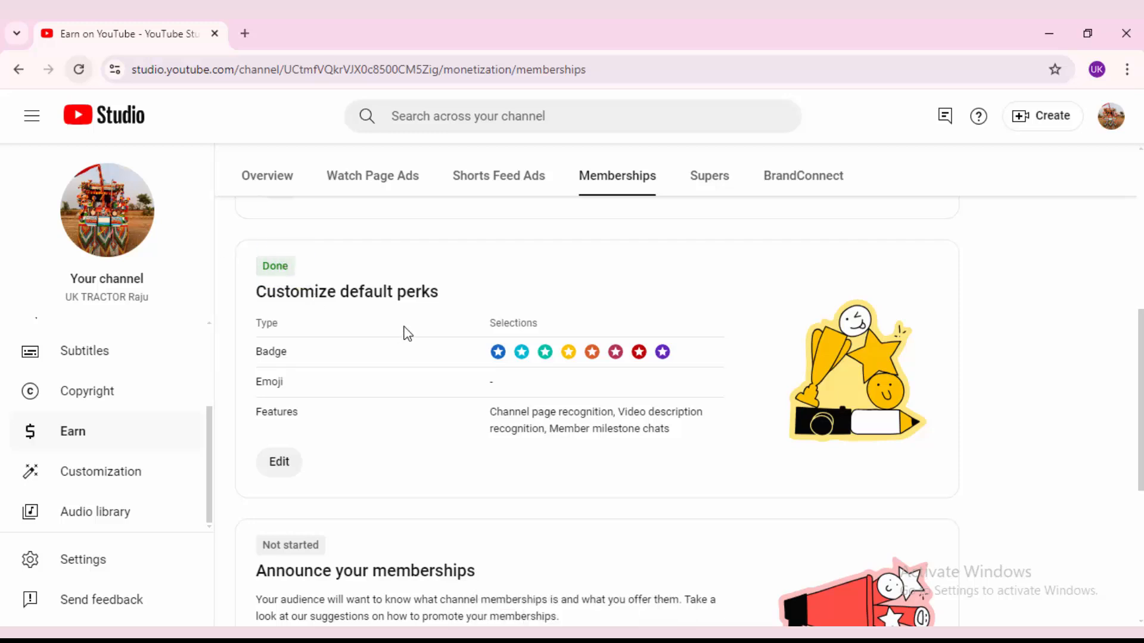
- Mark the Announce your memberships step Done, then scroll to the 'Post to welcome new members' card
scroll(402, 327, "up", 4)
scroll(334, 292, "up", 1)
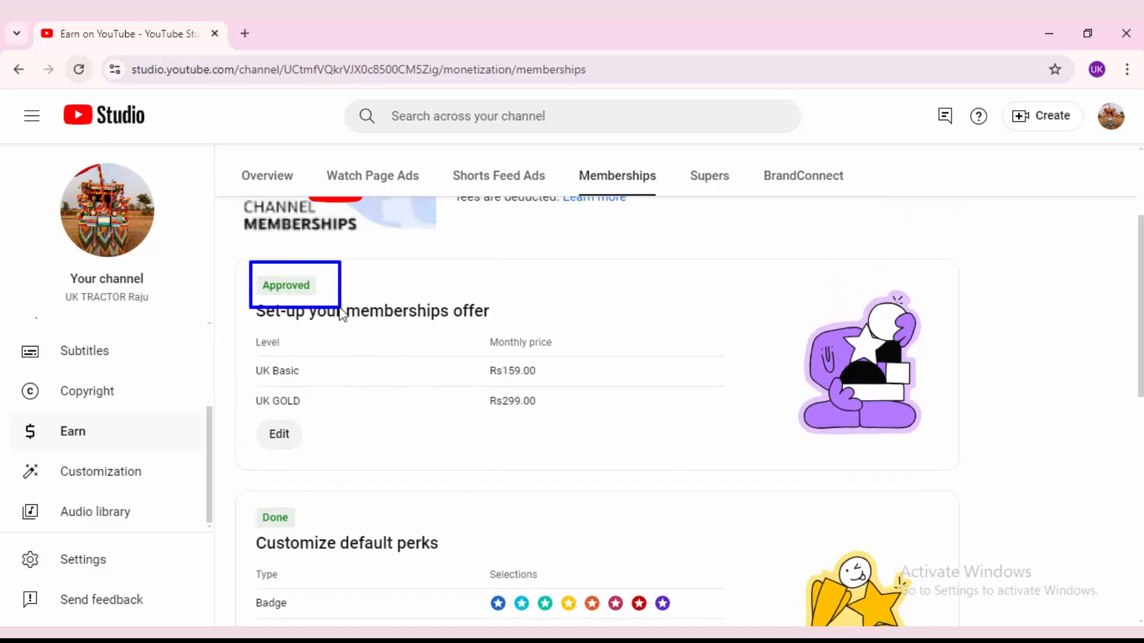
scroll(363, 313, "down", 8)
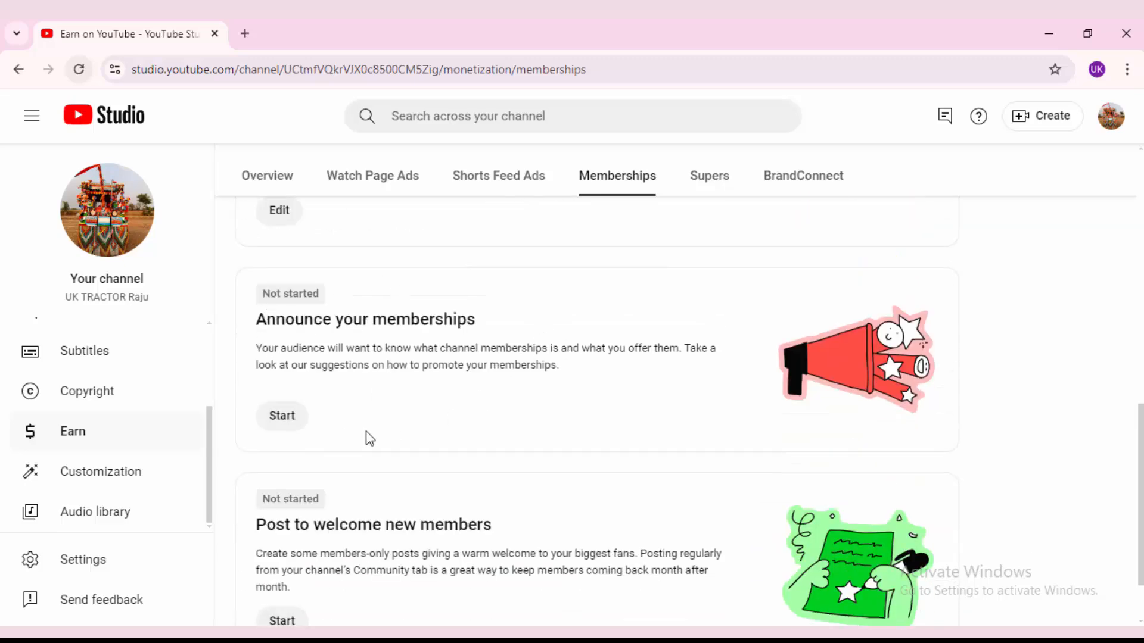
left_click(284, 418)
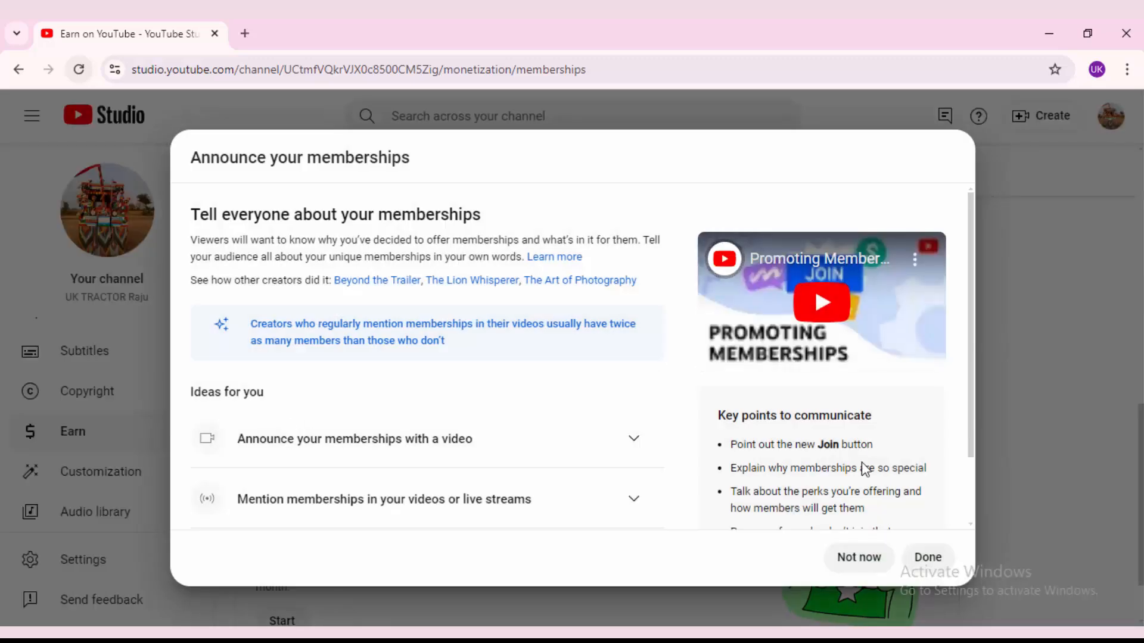
left_click(932, 563)
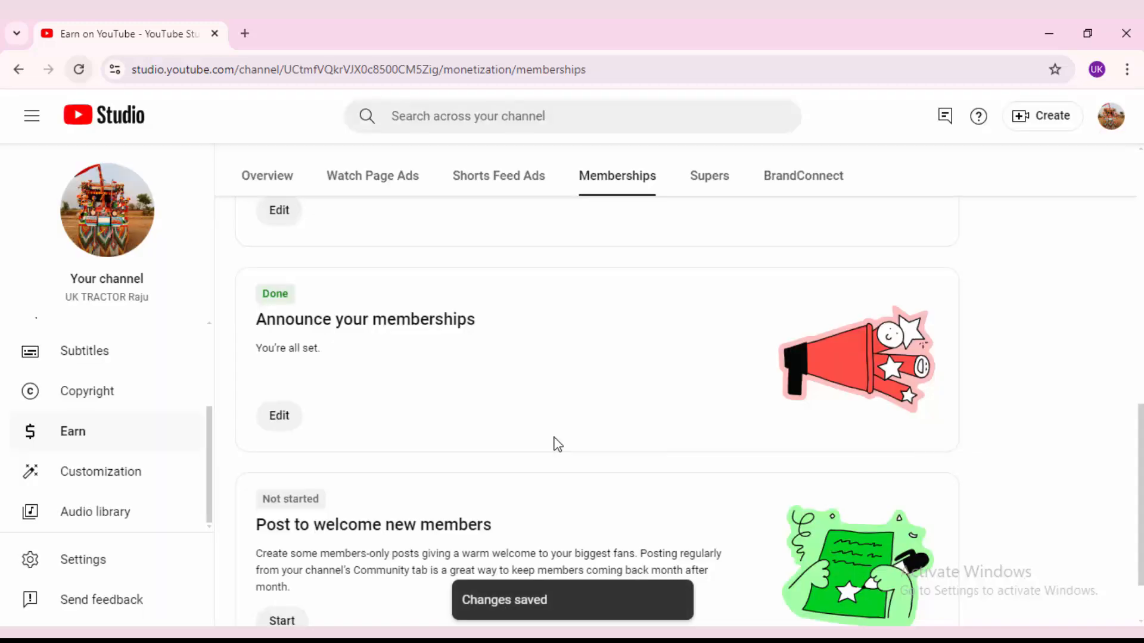
scroll(557, 445, "down", 2)
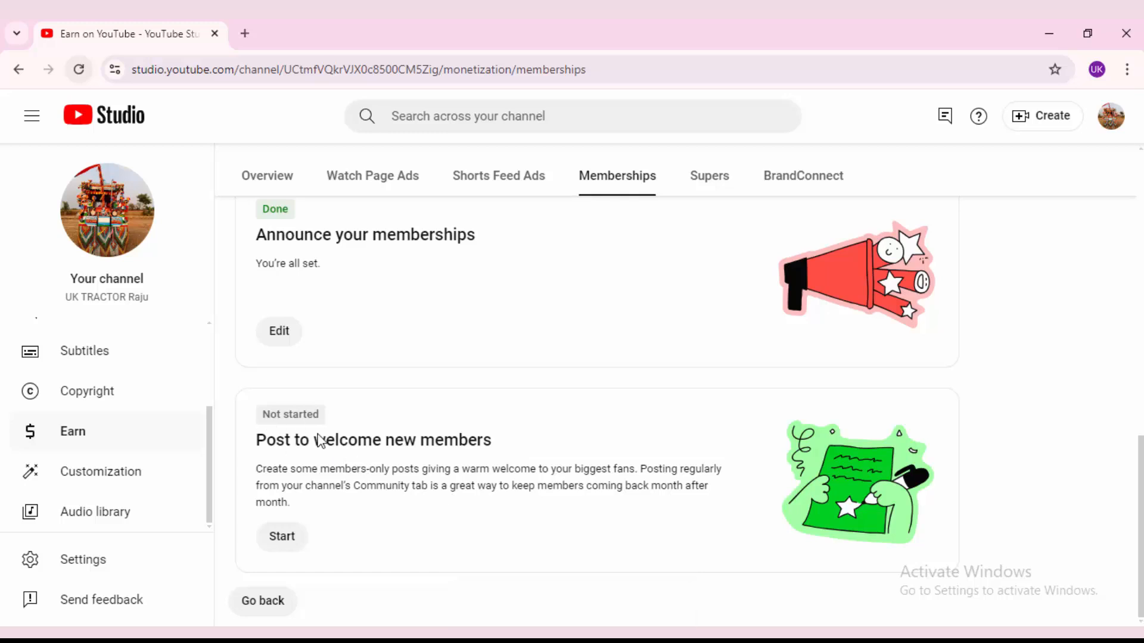
left_click_drag(314, 445, 384, 453)
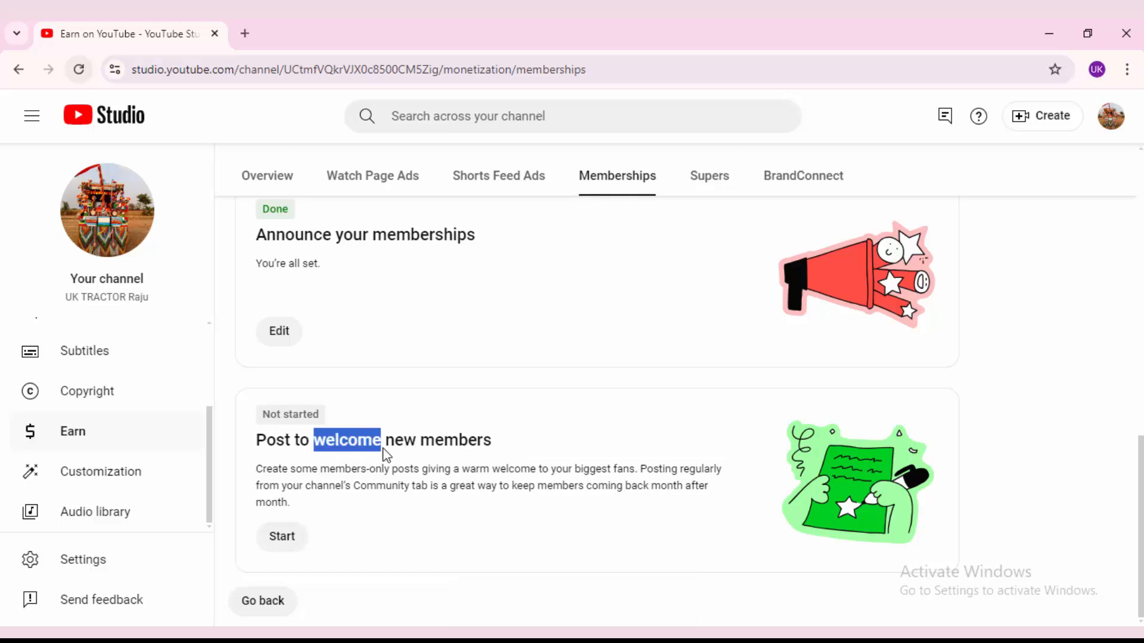
- Start 'Post to welcome new members' and open Create post in a new Community tab
left_click(285, 538)
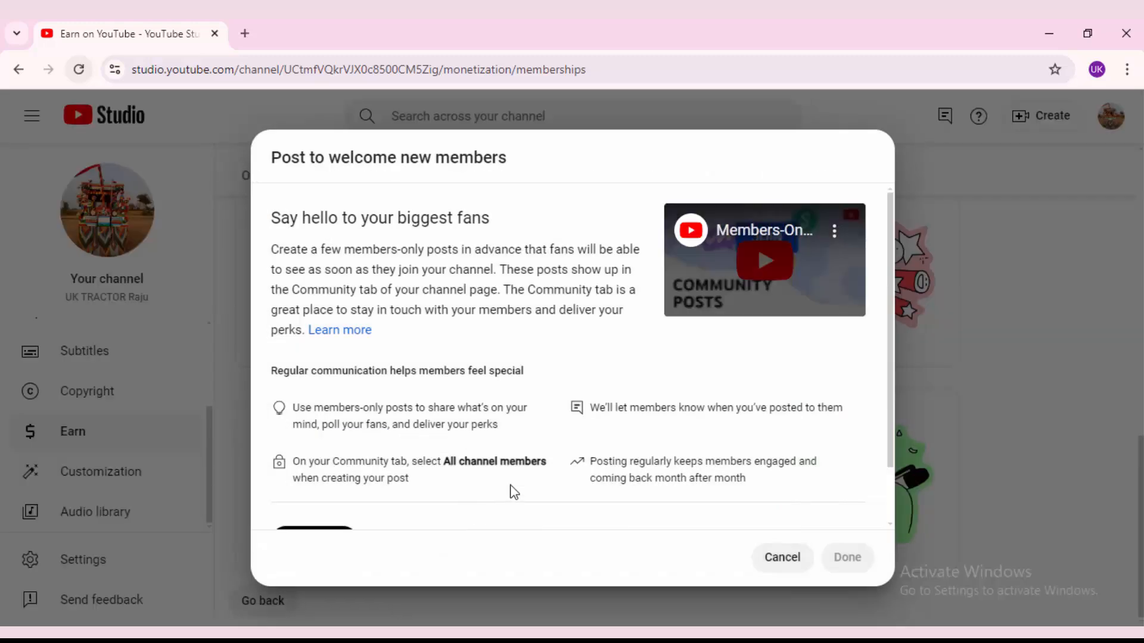
scroll(372, 535, "down", 1)
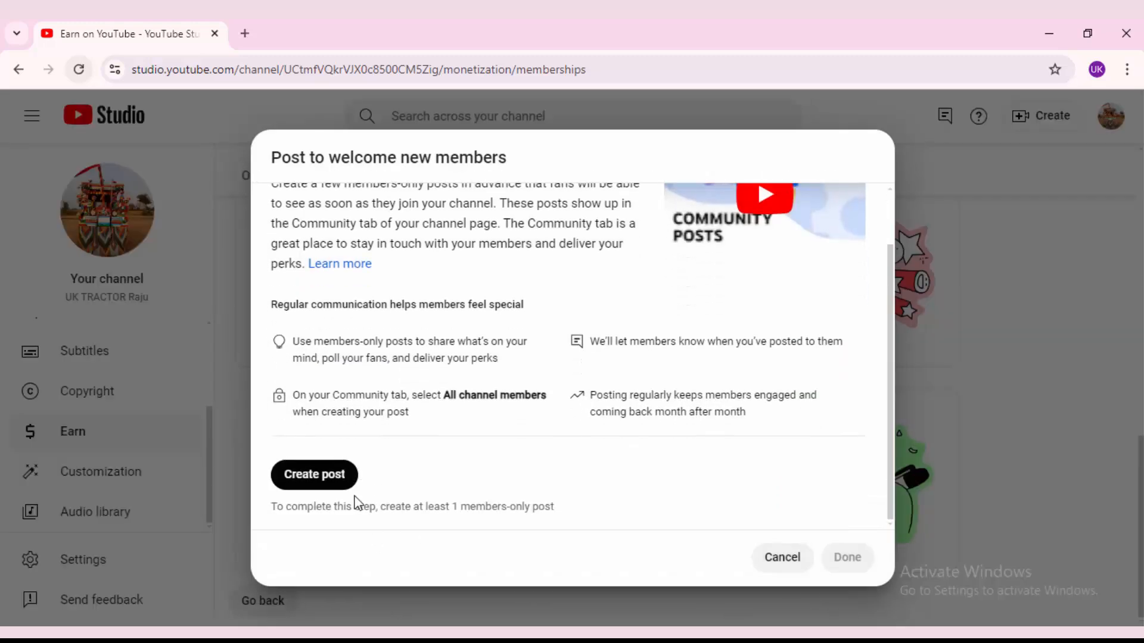
left_click(302, 481)
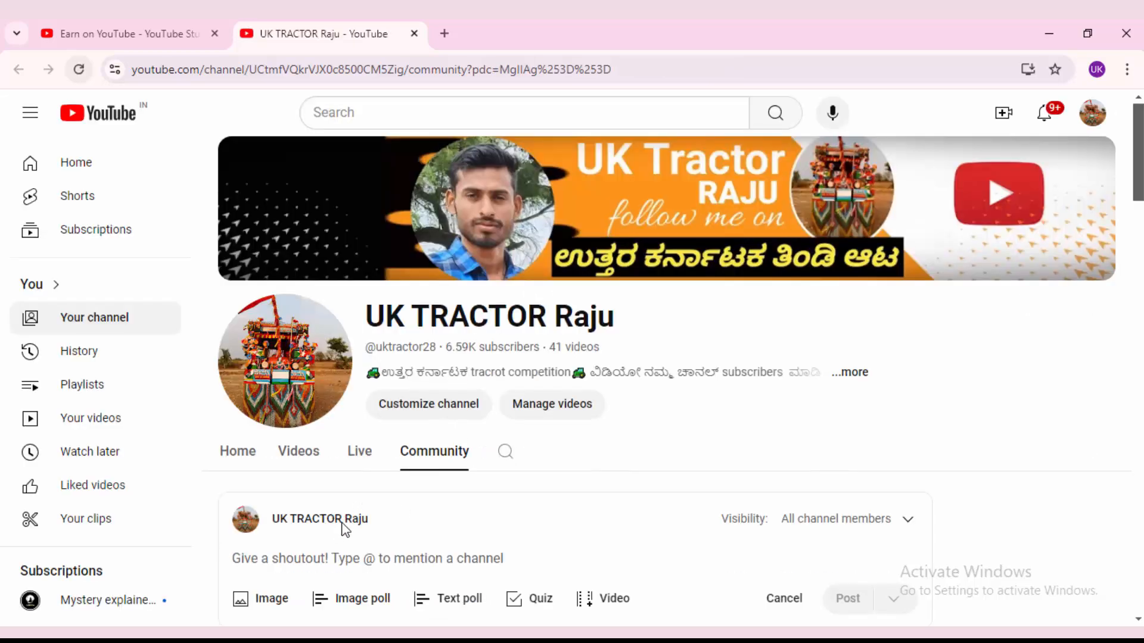
- Write the post: 'welcome to' plus the copied channel name, then 'Please Support'
type("welcome")
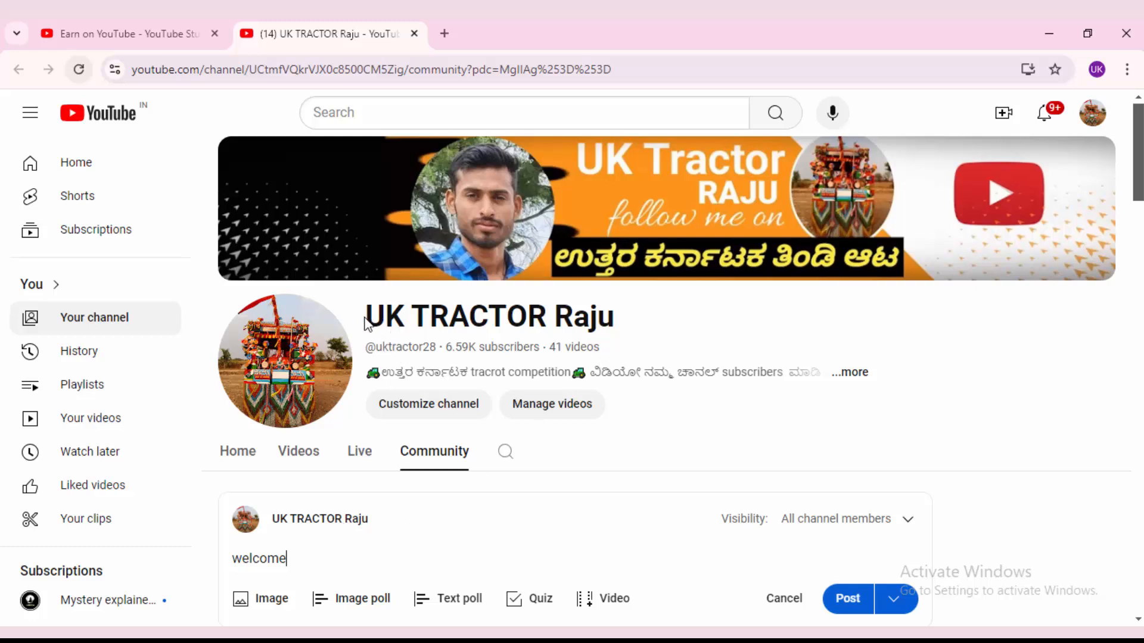
left_click_drag(365, 313, 627, 326)
key("ctrl+c")
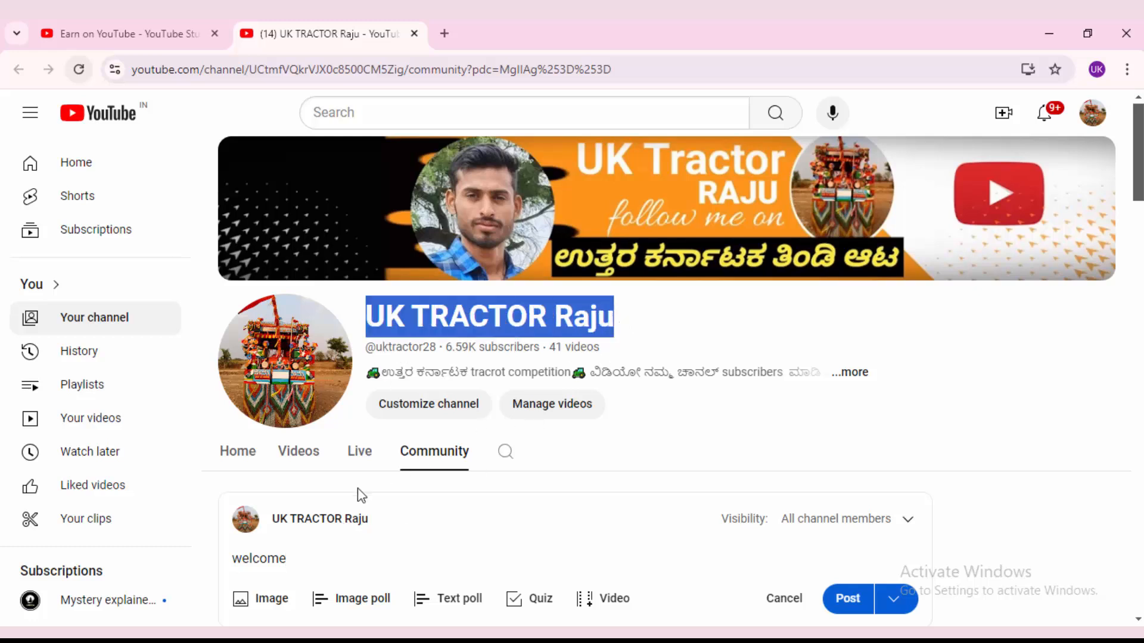
left_click(311, 564)
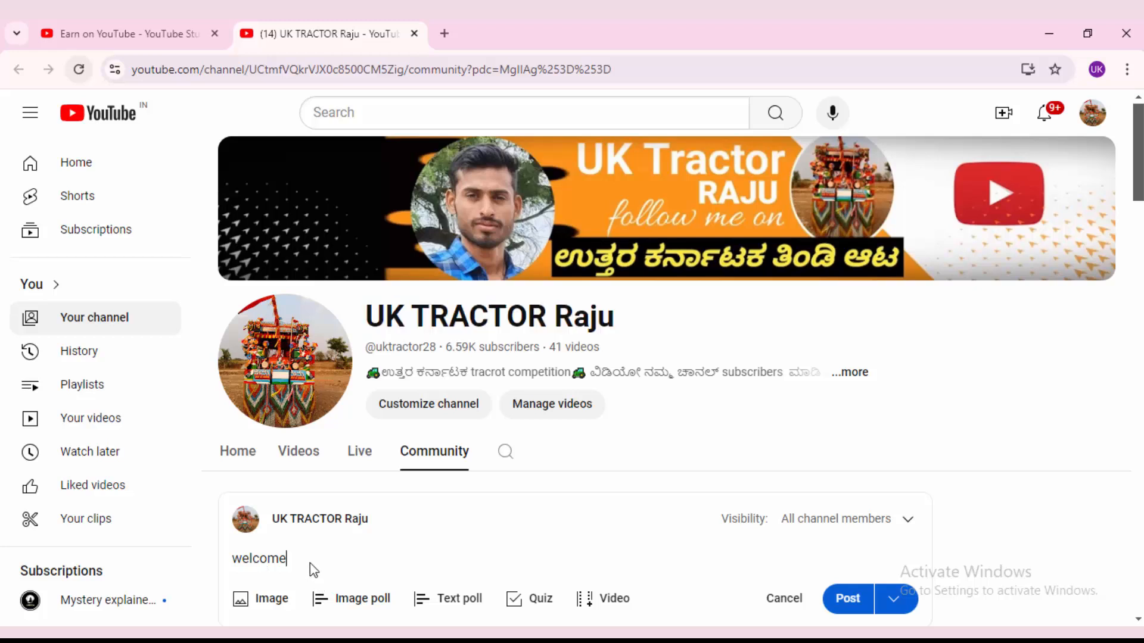
type("to")
key("ctrl+v")
type("Ple")
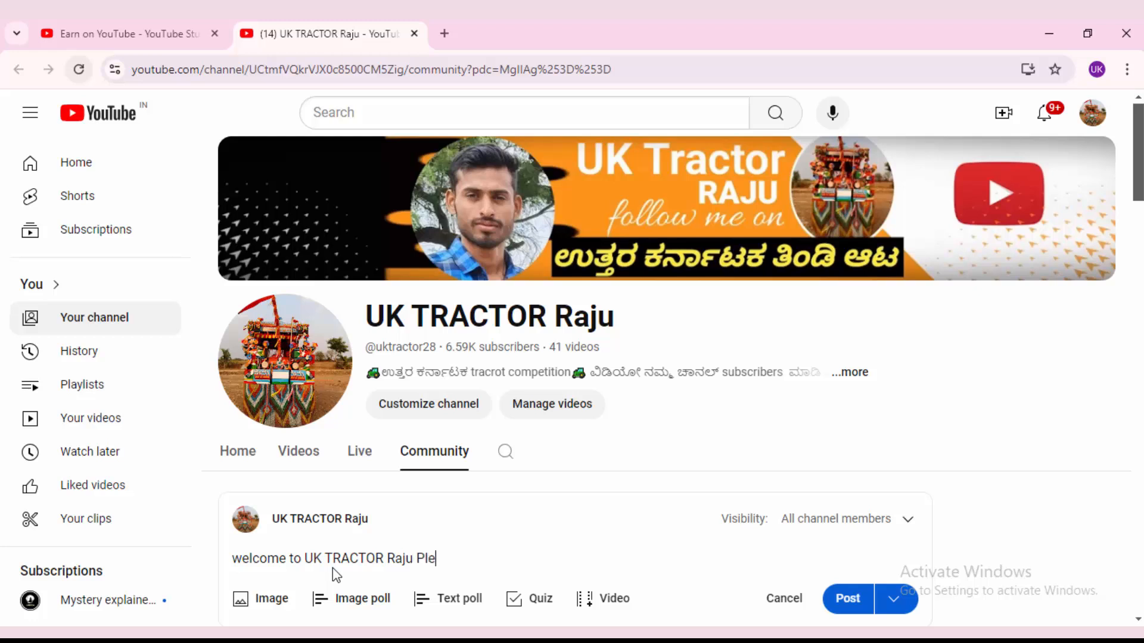
type("ase Support")
- Publish the members-only welcome post and return to the Studio Earn on YouTube tab
scroll(862, 609, "down", 1)
left_click(848, 516)
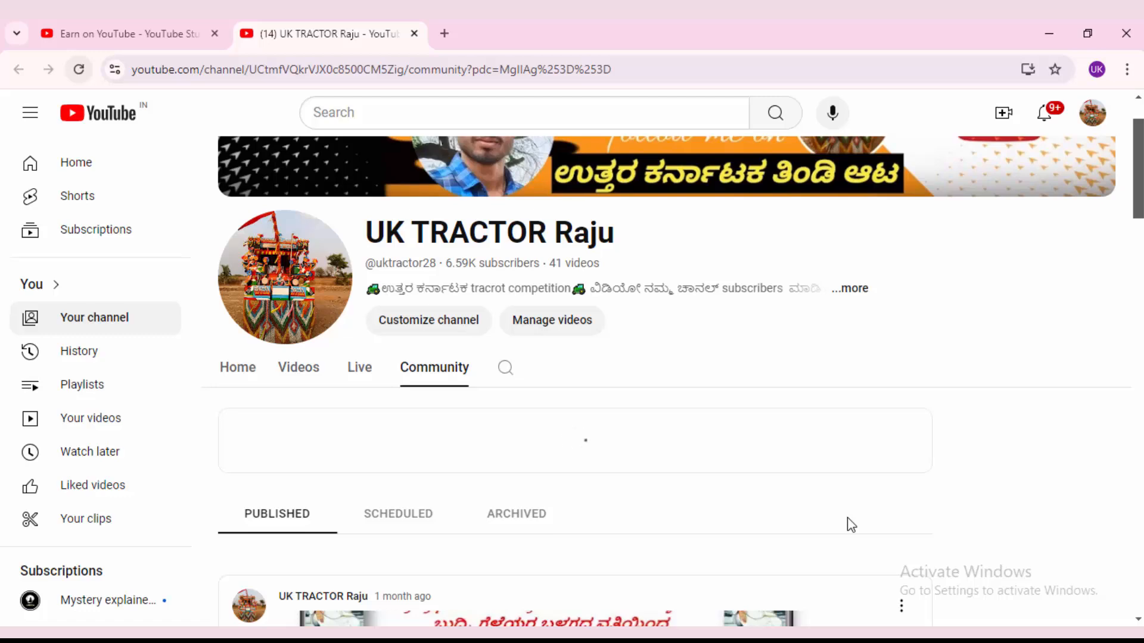
scroll(819, 519, "down", 3)
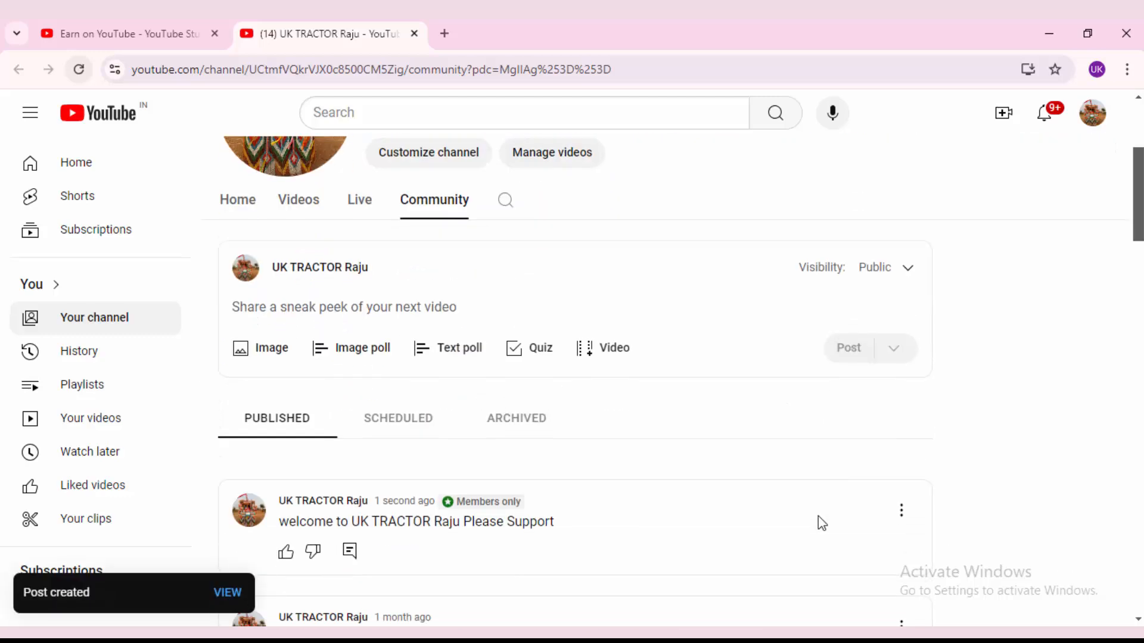
scroll(817, 516, "up", 4)
left_click(125, 27)
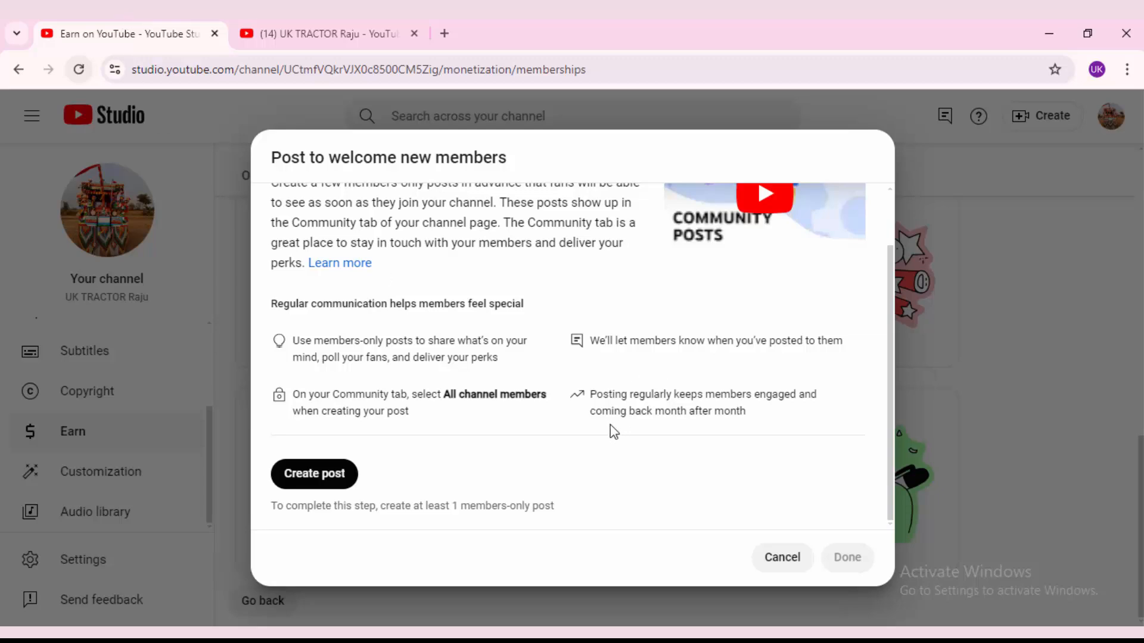
- Dismiss the welcome-post dialog without changes and reload the Memberships page
left_click(1064, 446)
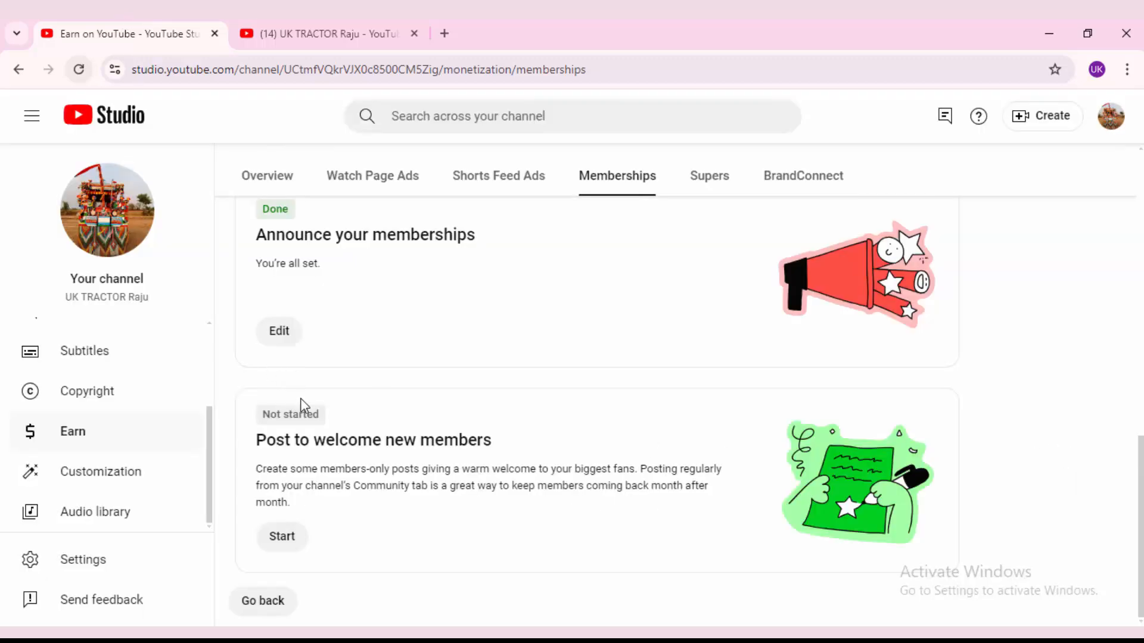
left_click(294, 535)
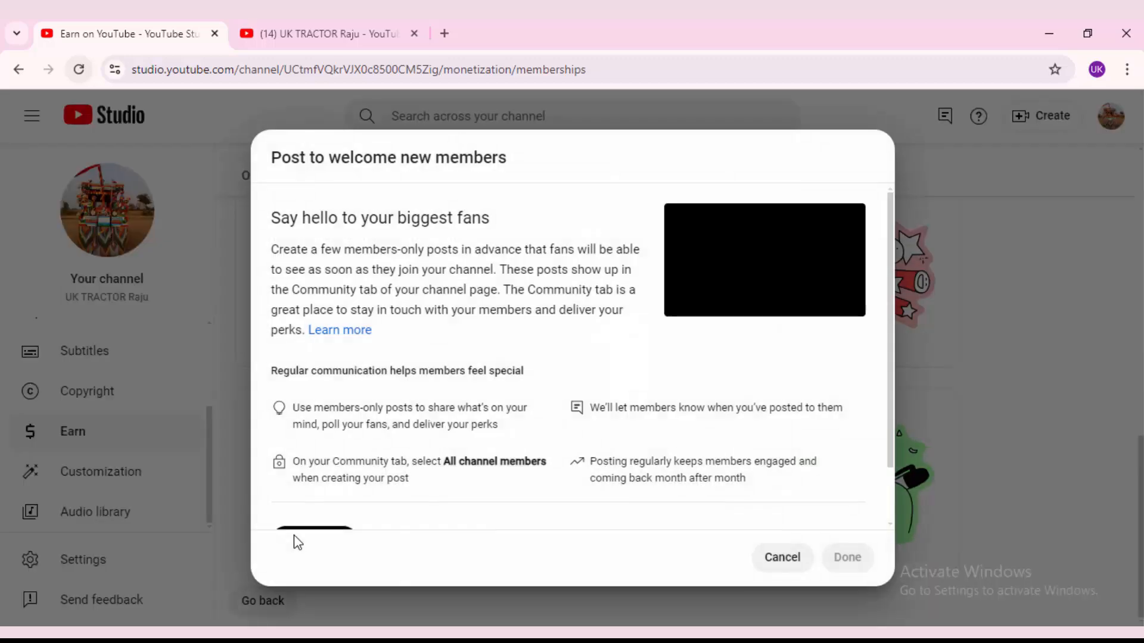
scroll(774, 471, "down", 2)
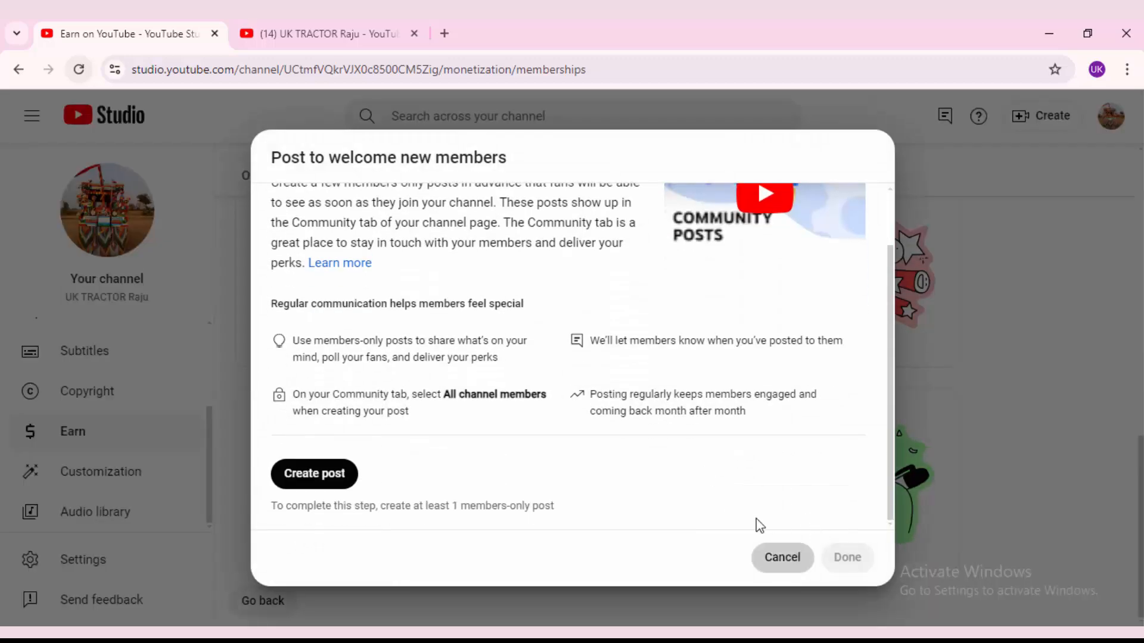
left_click(774, 555)
left_click(80, 70)
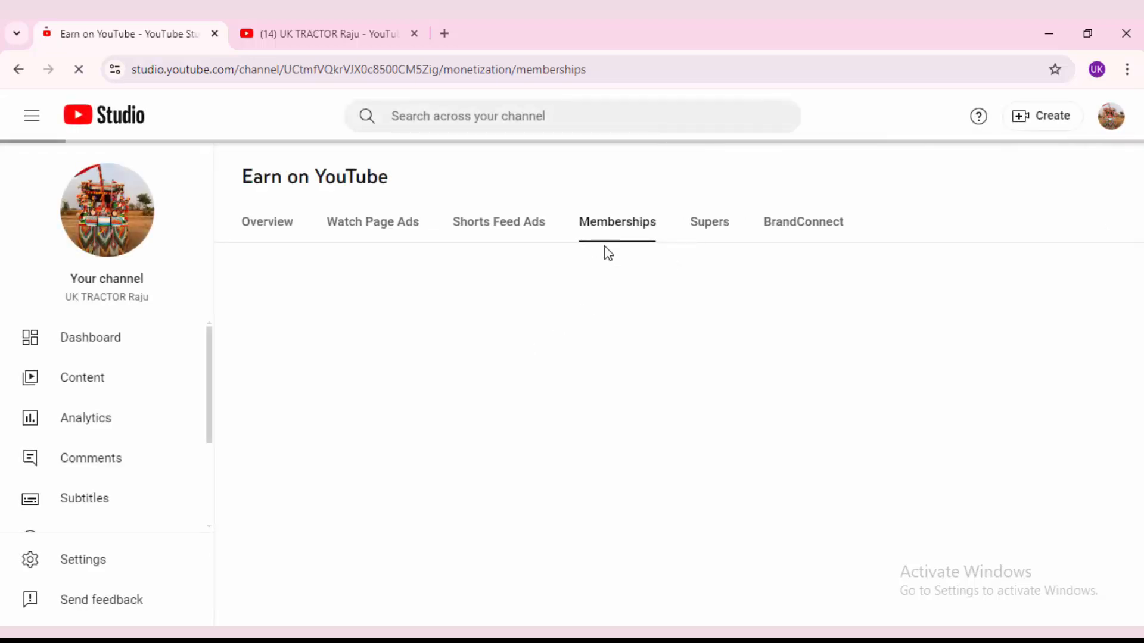
- Check that the announcement and welcome-post steps both show Done, then scroll back up
scroll(683, 265, "down", 12)
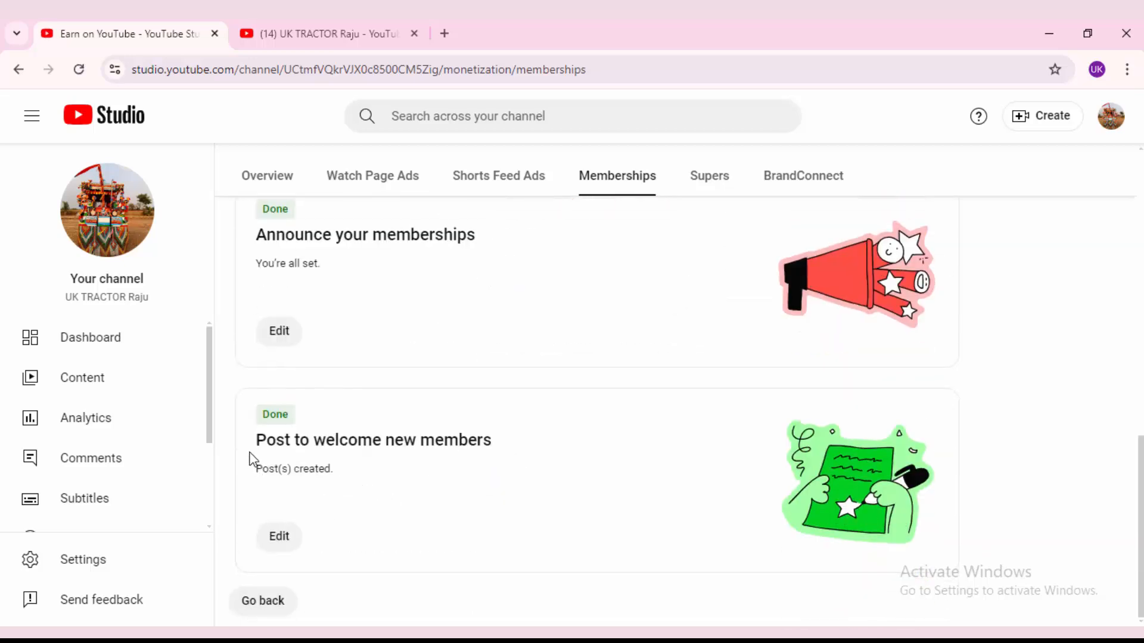
left_click_drag(255, 416, 319, 422)
left_click_drag(237, 212, 341, 214)
scroll(517, 426, "up", 10)
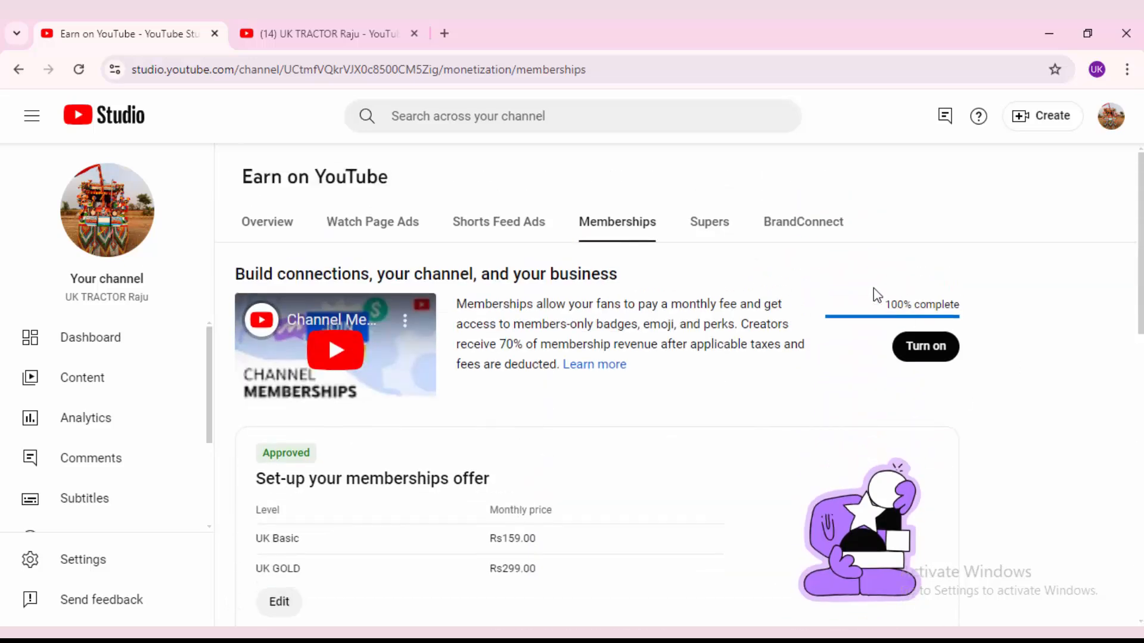
- Click Turn on beside 100% complete and confirm in the 'Turn on channel memberships?' dialog
mouse_move(812, 265)
left_mouse_down()
mouse_move(991, 416)
mouse_move(1022, 403)
left_mouse_up()
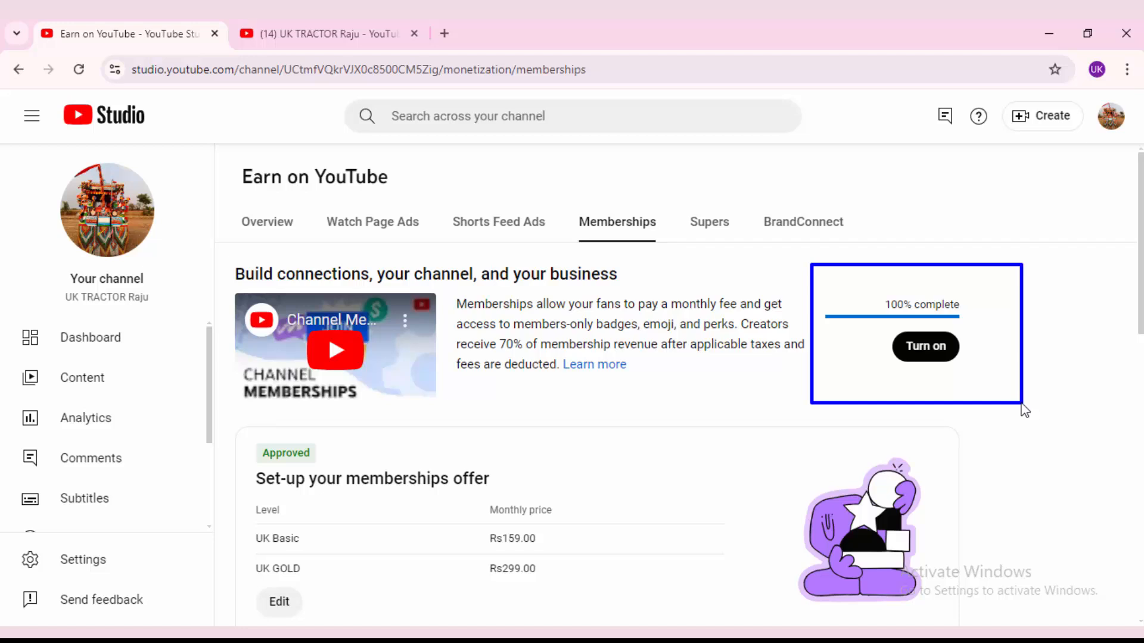
left_click(933, 356)
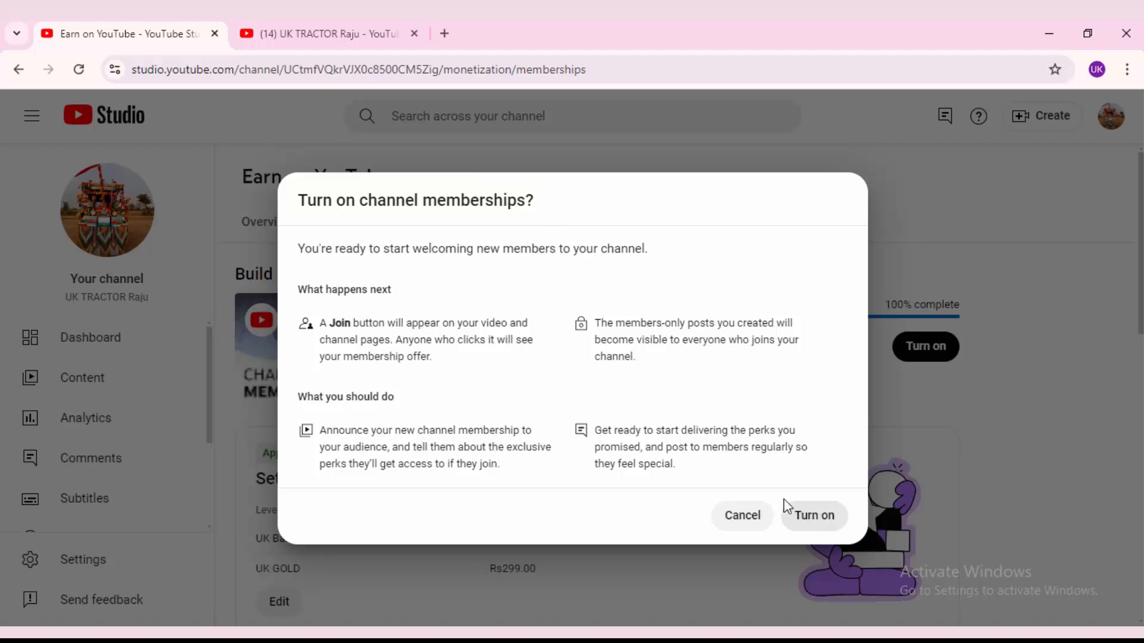
left_click(829, 524)
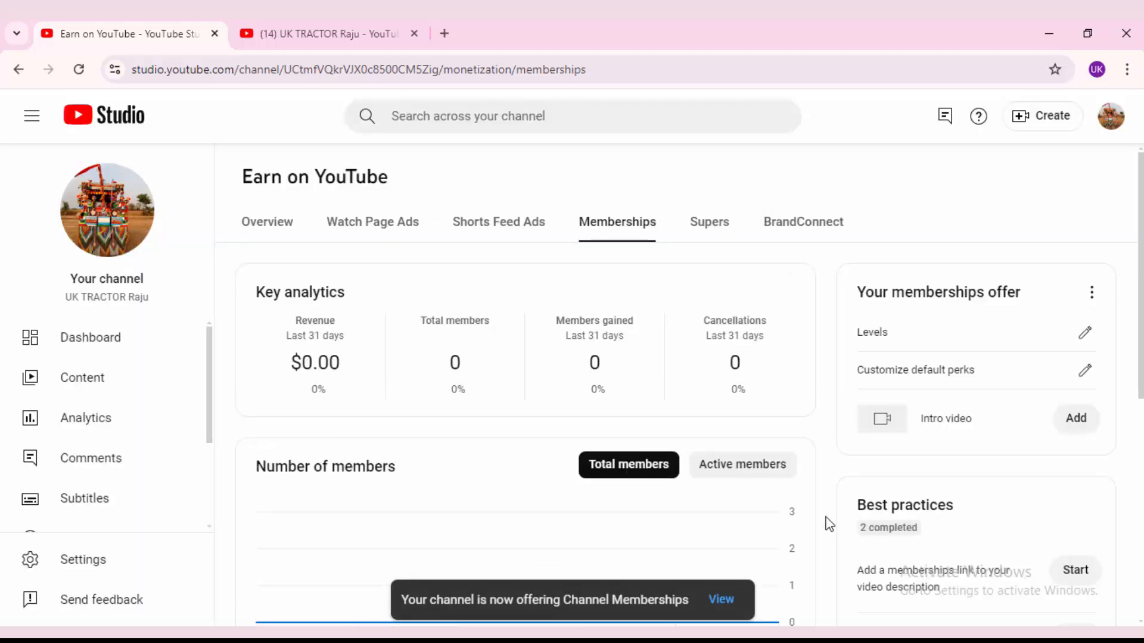
- Scroll the Memberships dashboard to review analytics, member activity and the Links to share card
scroll(829, 524, "down", 4)
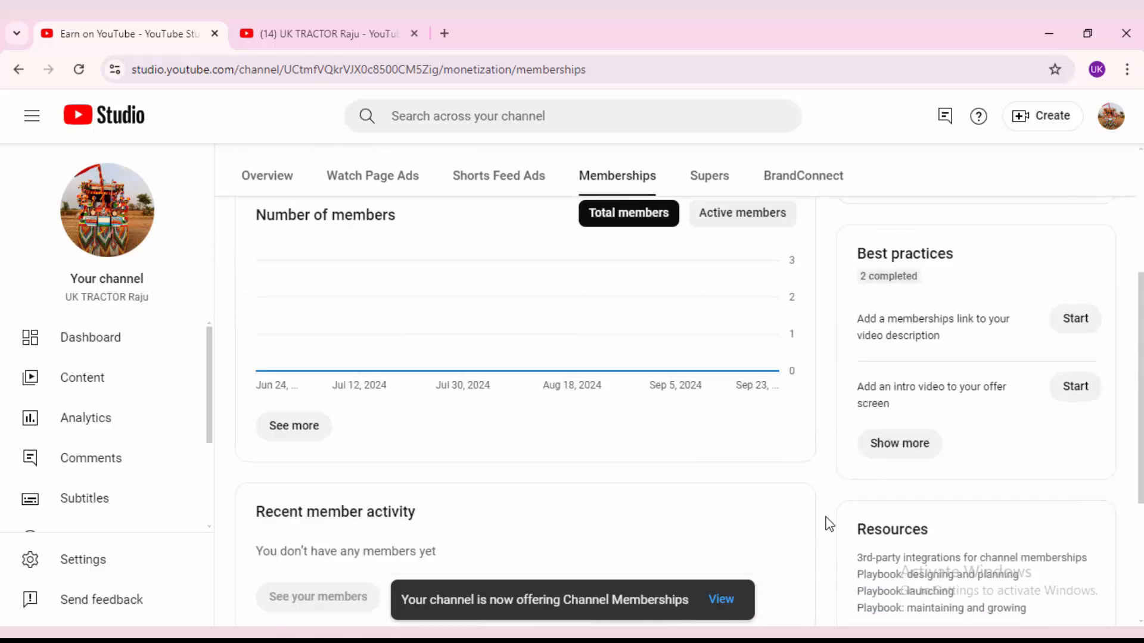
scroll(829, 524, "down", 4)
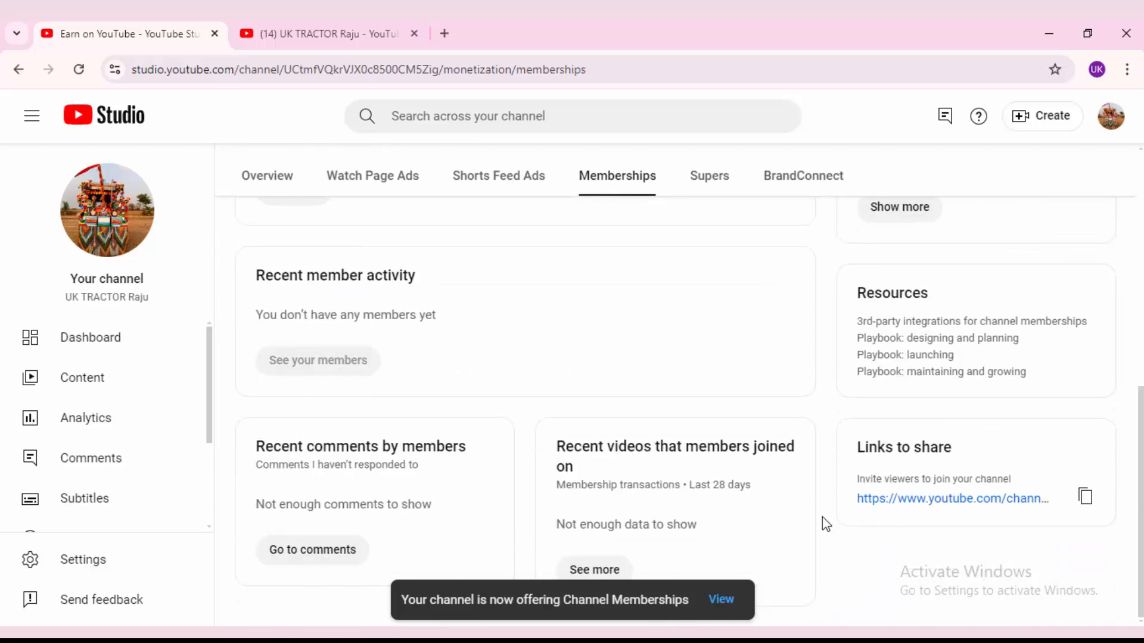